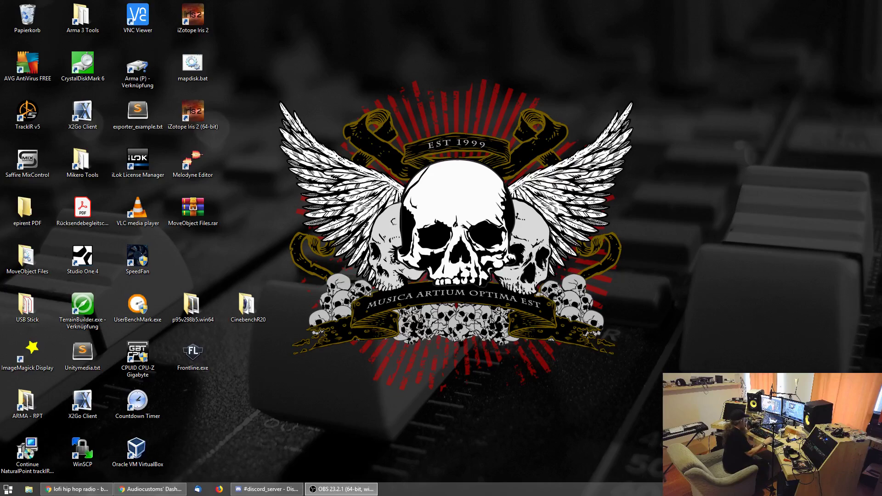
Open the SVN Repositories folder on the Arma (SSD) (P:) drive and highlight the CUP_UNITS_old folder.
{"action": "double_click", "coordinate": [135, 78]}
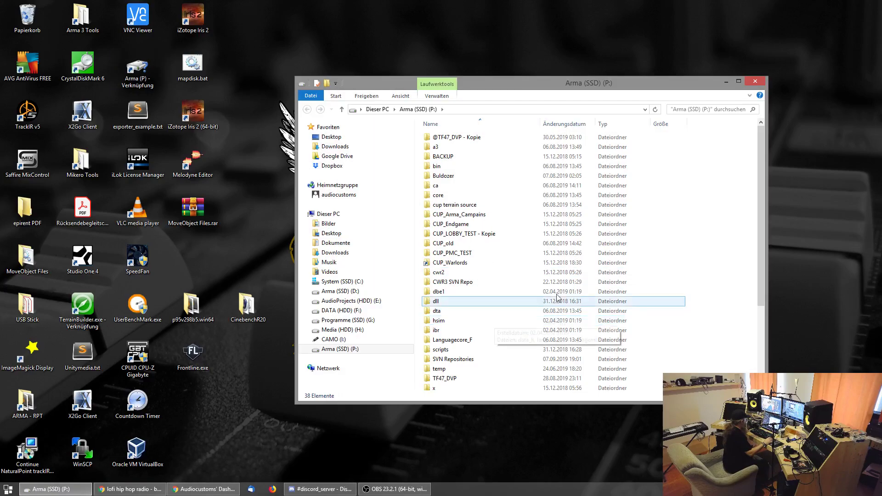
{"action": "left_click_drag", "start_coordinate": [628, 85], "coordinate": [539, 83]}
{"action": "scroll", "coordinate": [391, 276], "scroll_direction": "down", "scroll_amount": 4}
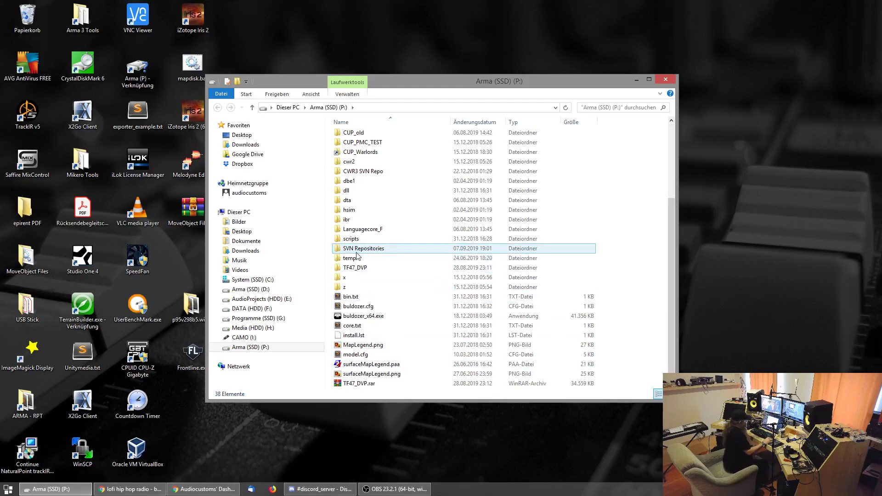
{"action": "double_click", "coordinate": [388, 250]}
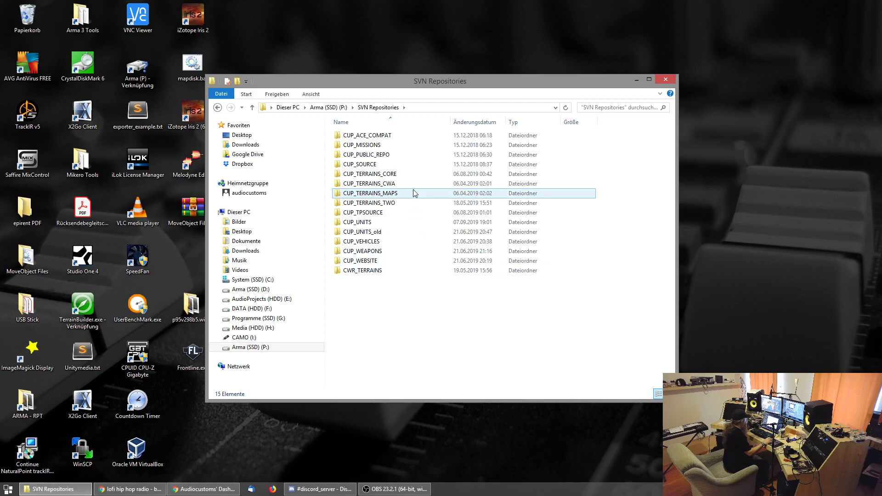
{"action": "left_click", "coordinate": [372, 233]}
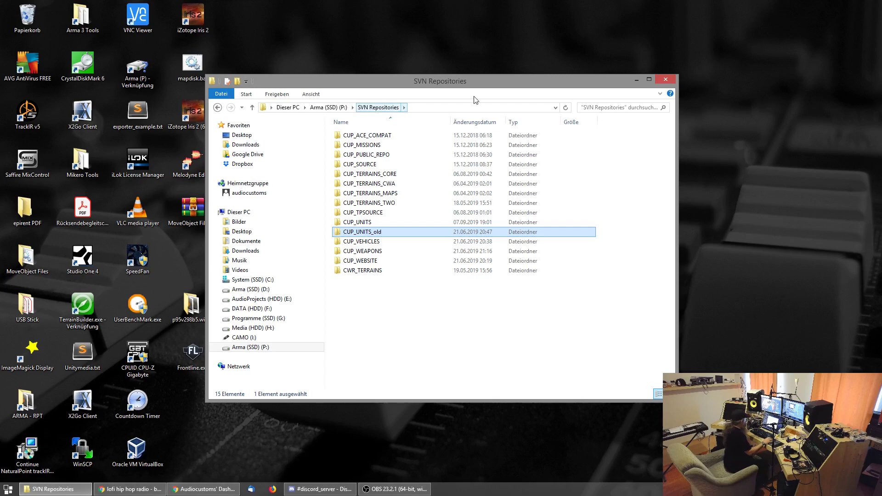
{"action": "left_click_drag", "start_coordinate": [525, 84], "coordinate": [599, 42]}
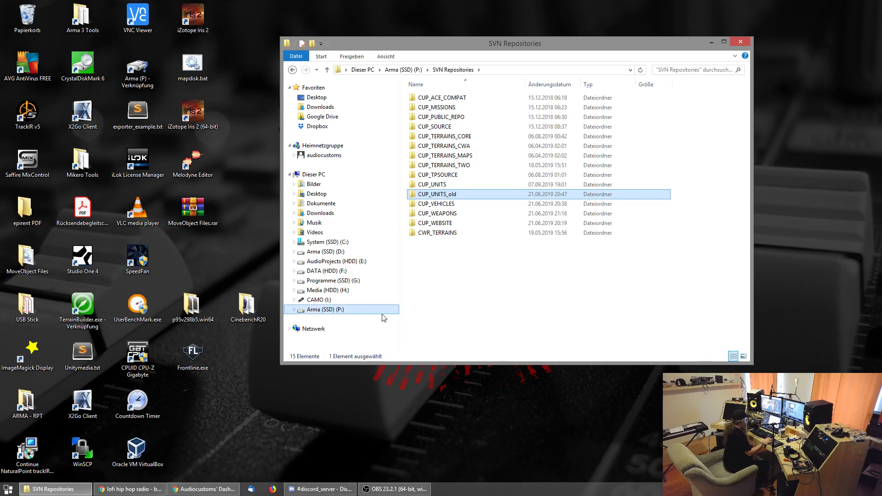
Switch to Chrome, open the CUP Units (SVN) repository, and copy the address part of its checkout command, starting at svn+ssh.
{"action": "left_click", "coordinate": [200, 490]}
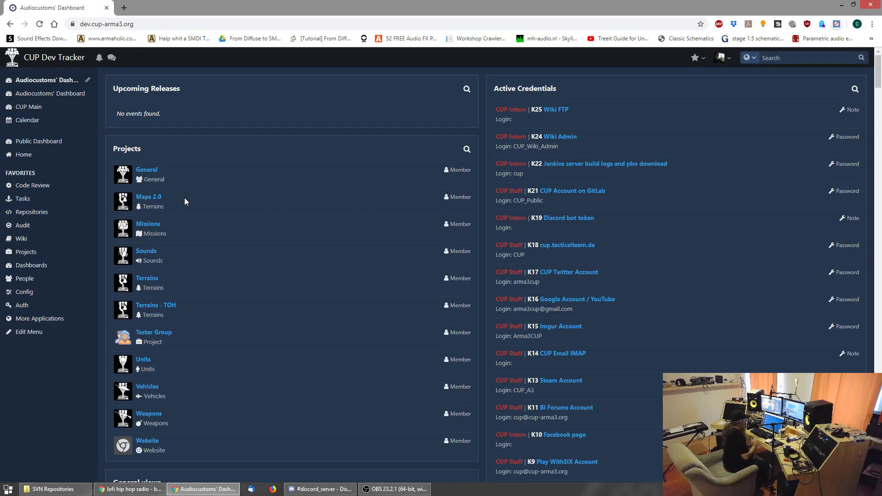
{"action": "left_click", "coordinate": [32, 212]}
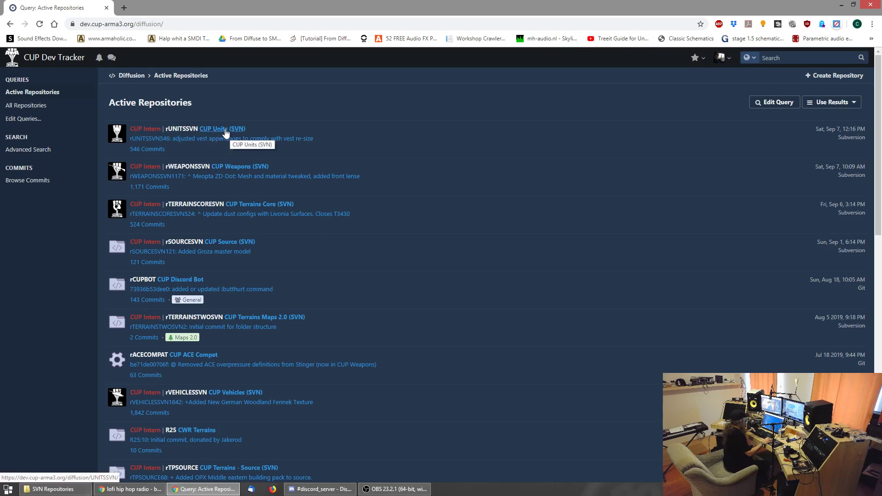
{"action": "left_click", "coordinate": [226, 133]}
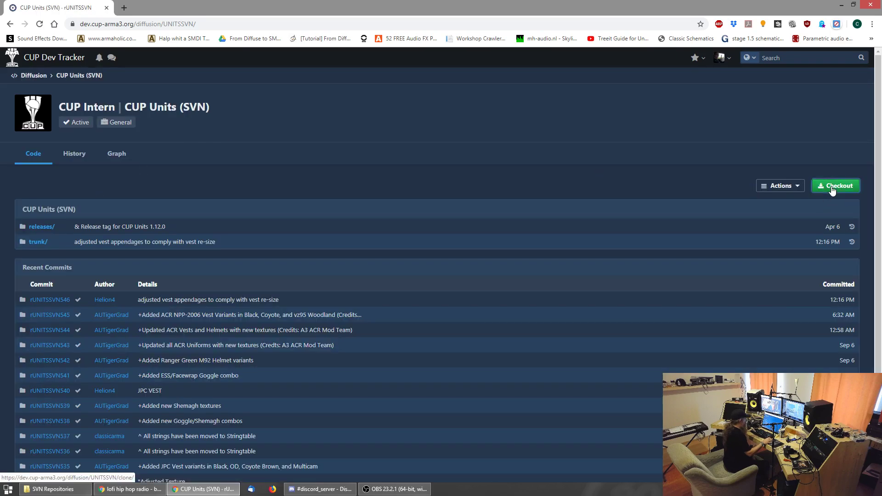
{"action": "left_click", "coordinate": [834, 187]}
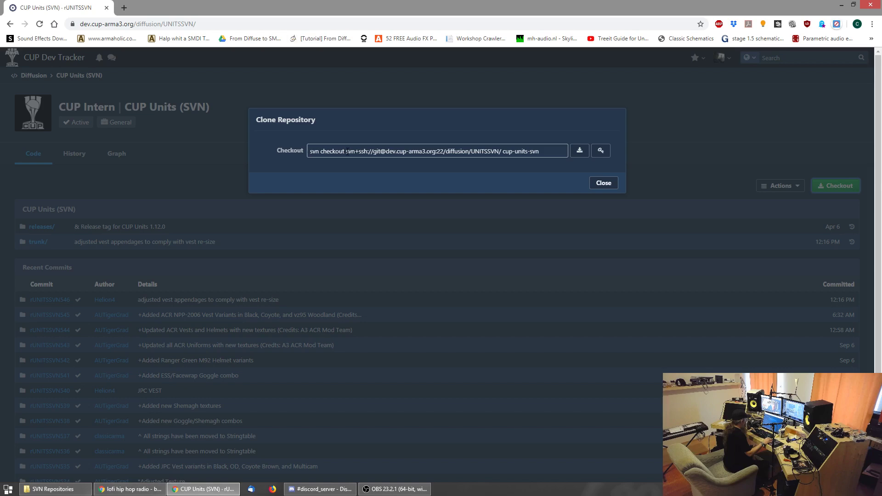
{"action": "left_click_drag", "start_coordinate": [346, 151], "coordinate": [550, 151]}
{"action": "key", "text": "ctrl+c"}
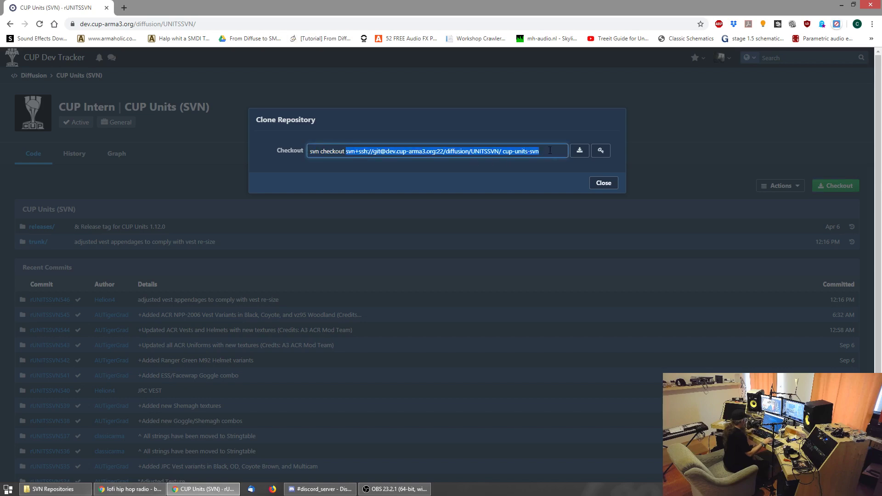
Launch SmartSVN, dismiss its welcome dialog, and bring its main window to the front.
{"action": "key", "text": "super"}
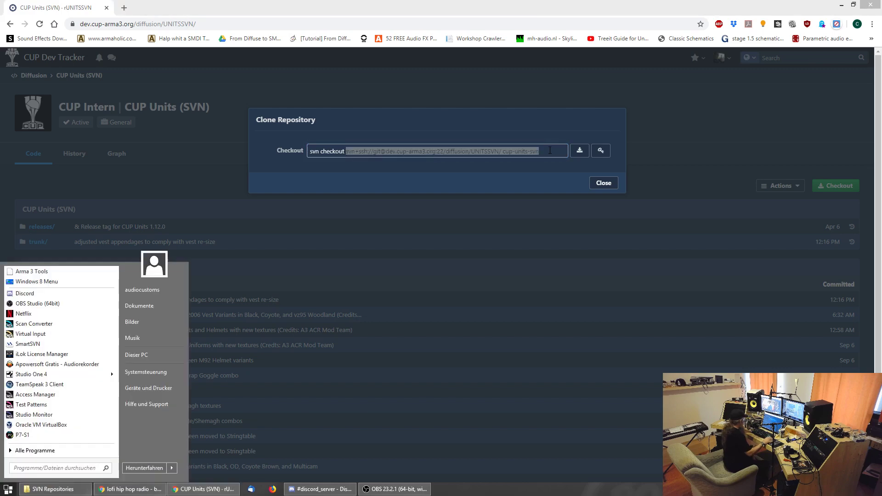
{"action": "type", "text": "smart"}
{"action": "key", "text": "Down"}
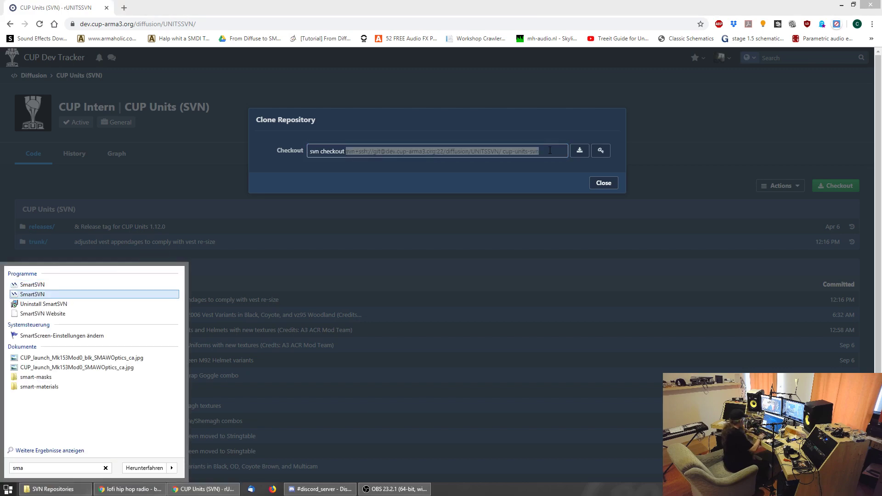
{"action": "key", "text": "Return"}
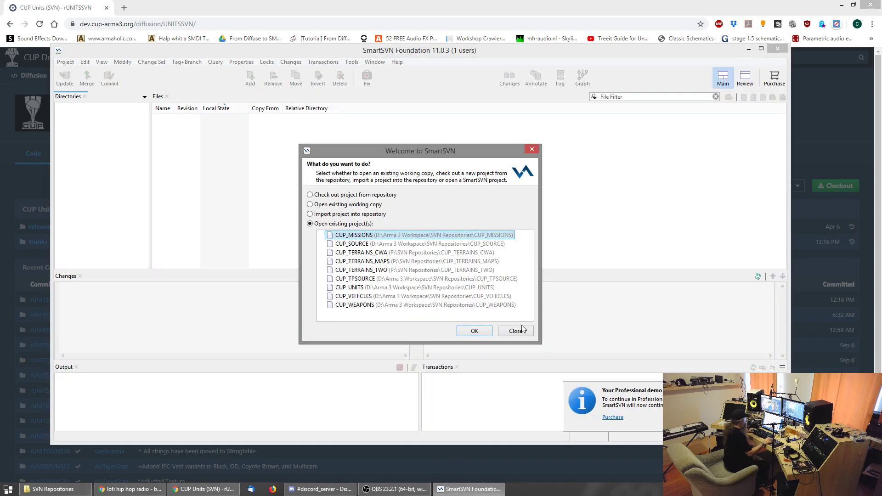
{"action": "left_click", "coordinate": [518, 331]}
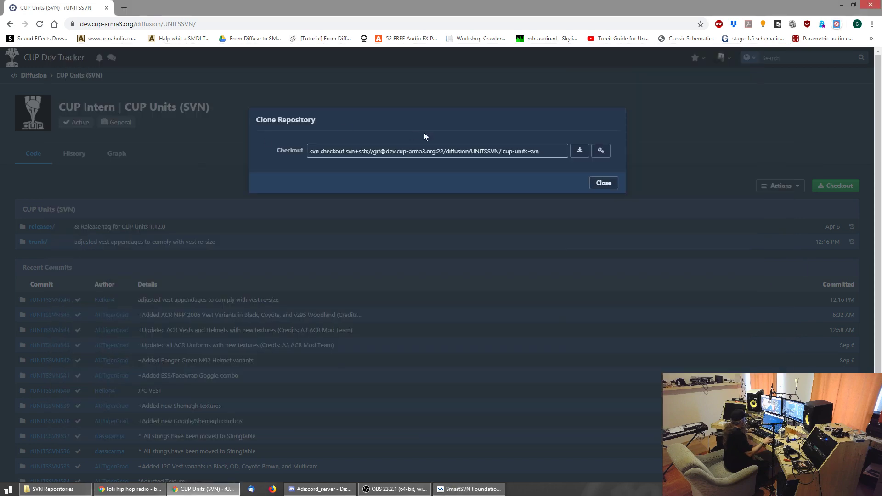
{"action": "left_click", "coordinate": [470, 489]}
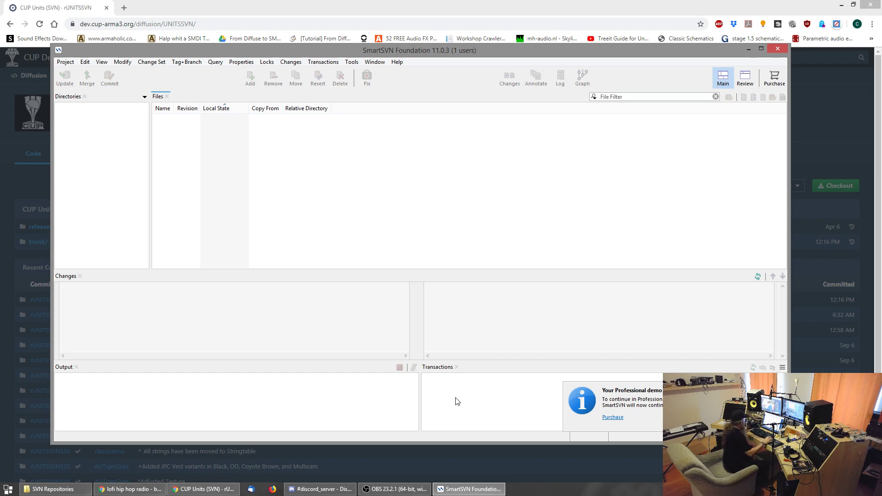
Start a project checkout from the copied UNITSSVN repository address, removing the space before cup-units-svn, and continue to the location choice.
{"action": "left_click", "coordinate": [66, 63]}
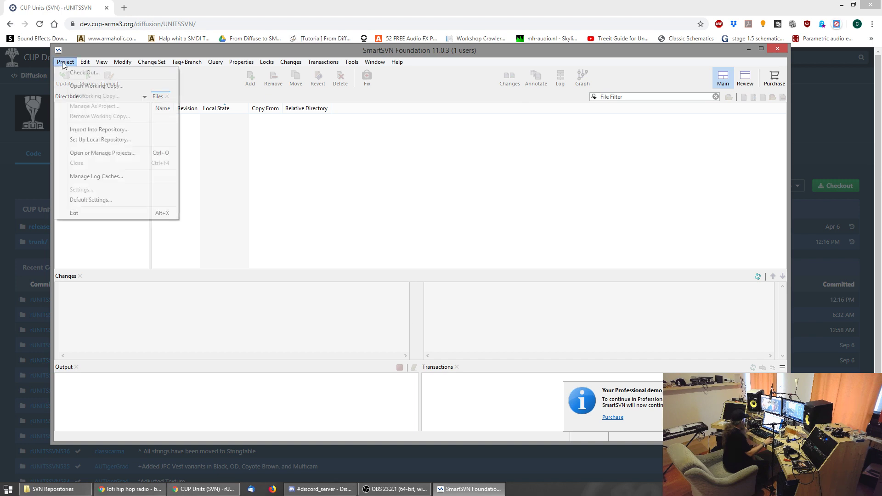
{"action": "left_click", "coordinate": [89, 75]}
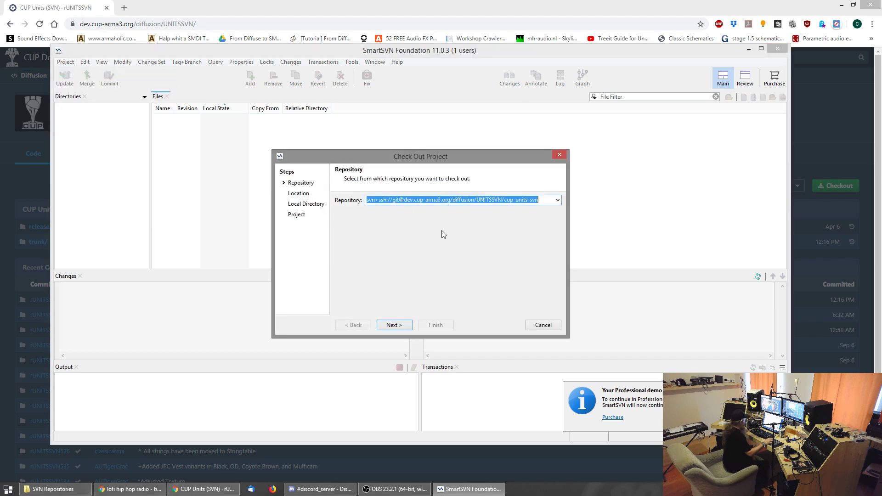
{"action": "key", "text": "ctrl+v"}
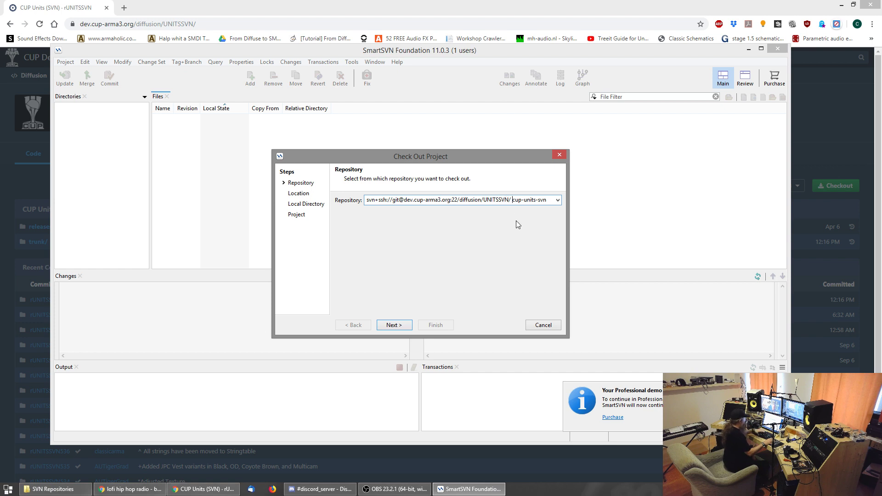
{"action": "key", "text": "BackSpace"}
{"action": "left_click", "coordinate": [394, 325]}
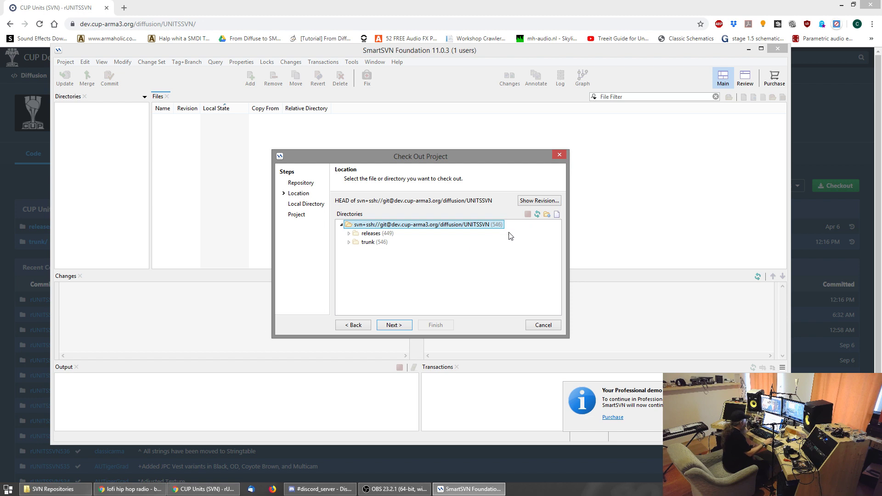
Choose the trunk directory as the location to check out and continue to the local directory settings.
{"action": "left_click", "coordinate": [361, 243]}
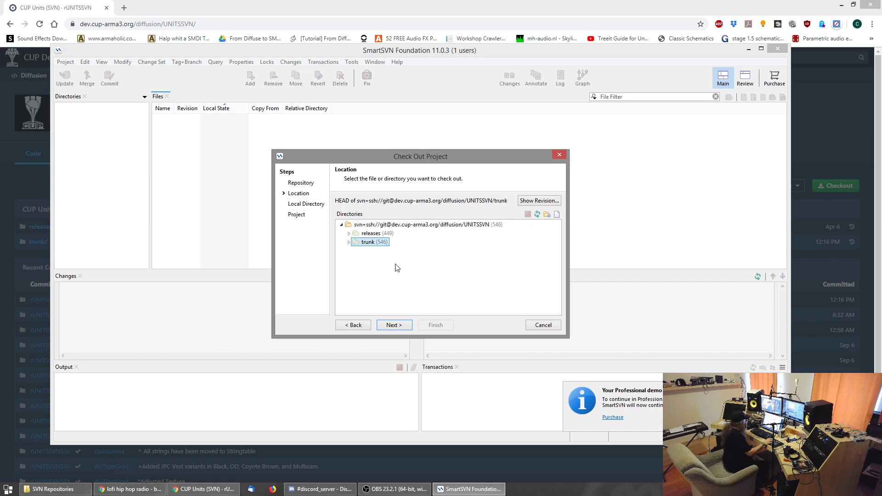
{"action": "left_click", "coordinate": [348, 243]}
{"action": "left_click", "coordinate": [394, 325]}
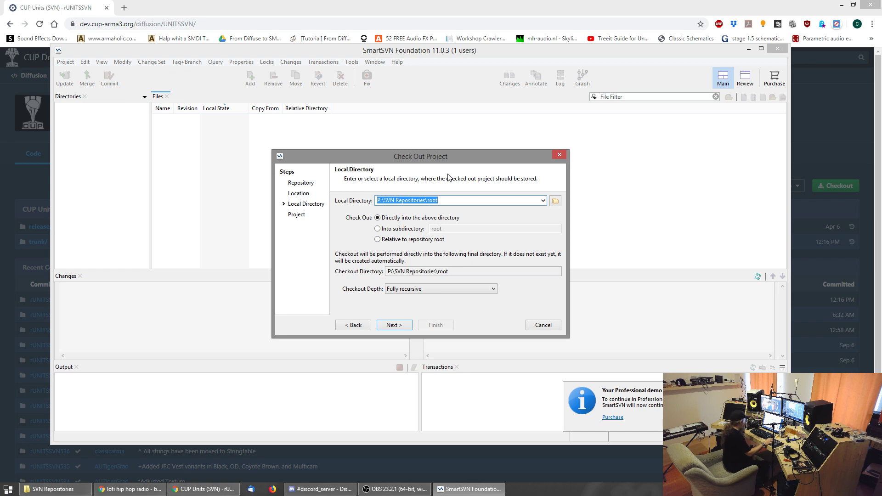
Set the local directory to P:\SVN Repositories\CUP_UNITS and start the fully recursive checkout as a new project named CUP_UNITS.
{"action": "left_click", "coordinate": [555, 202]}
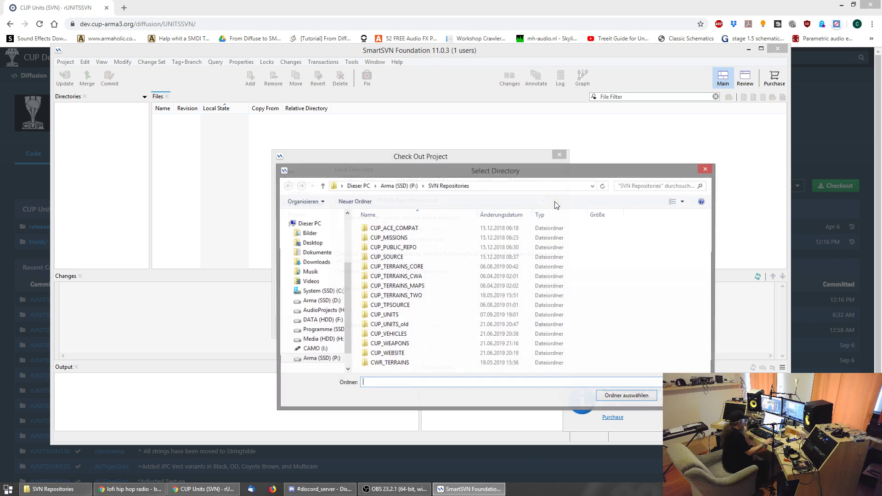
{"action": "left_click", "coordinate": [706, 168]}
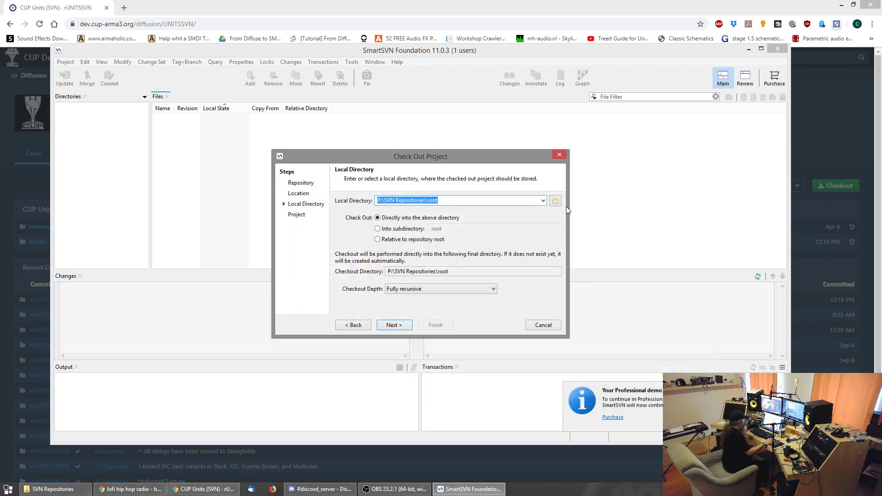
{"action": "left_click", "coordinate": [555, 203]}
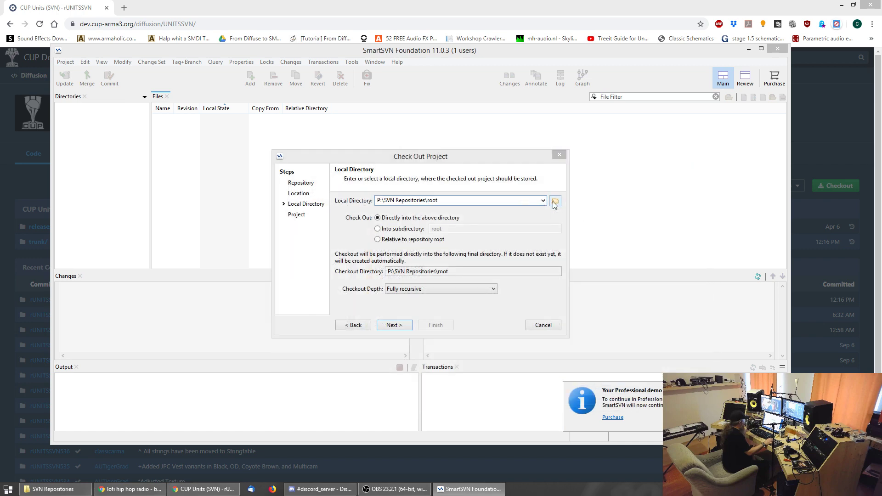
{"action": "left_click", "coordinate": [400, 186]}
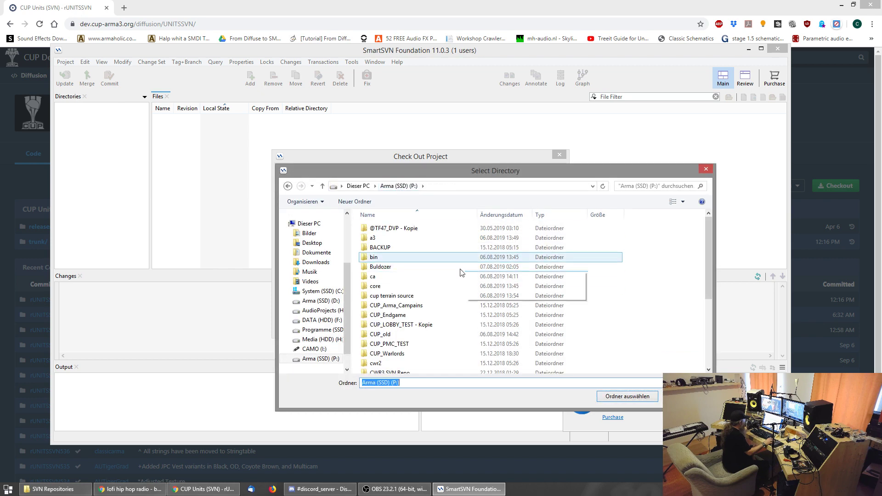
{"action": "left_click_drag", "start_coordinate": [711, 241], "coordinate": [712, 306]}
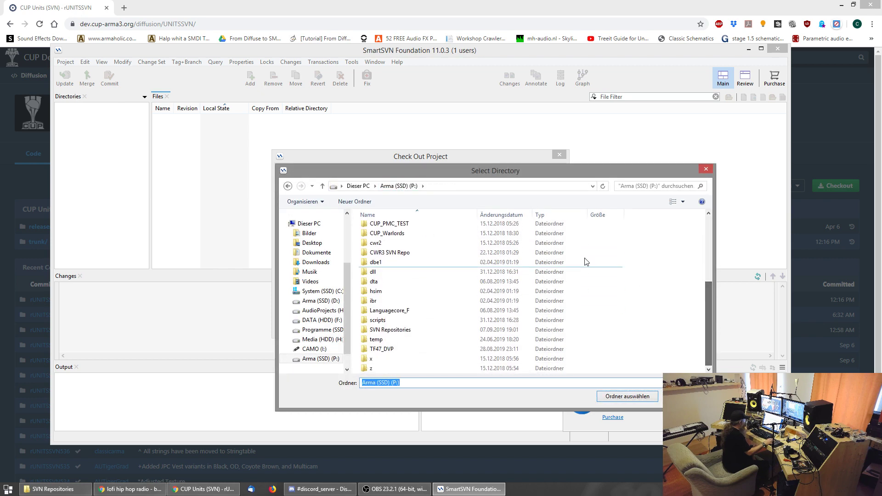
{"action": "double_click", "coordinate": [385, 332]}
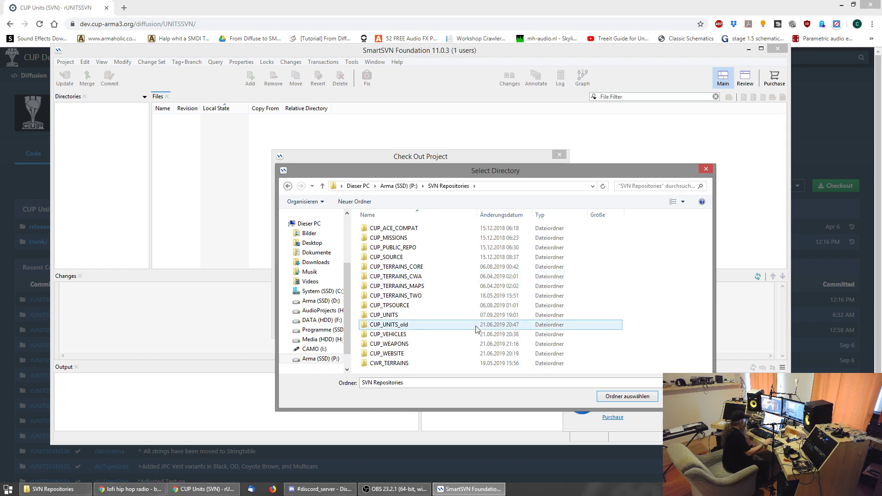
{"action": "left_click", "coordinate": [382, 316]}
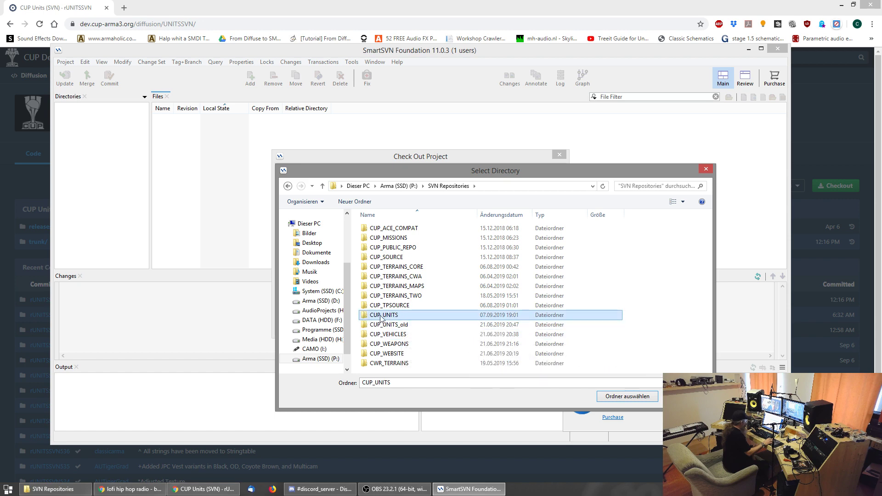
{"action": "double_click", "coordinate": [386, 316]}
{"action": "key", "text": "BackSpace"}
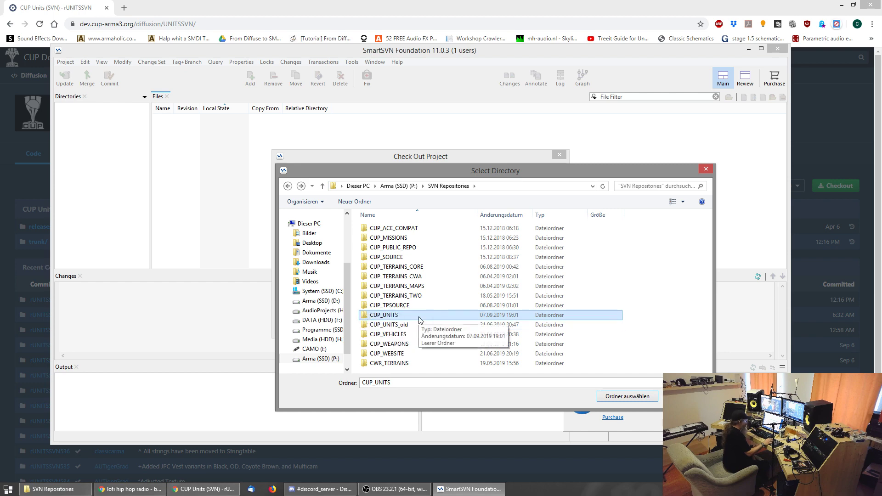
{"action": "left_click", "coordinate": [637, 398]}
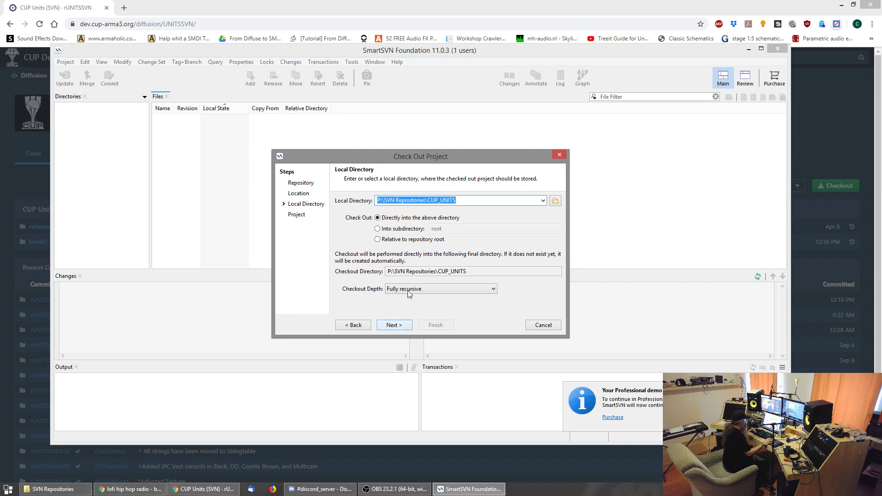
{"action": "left_click", "coordinate": [396, 325]}
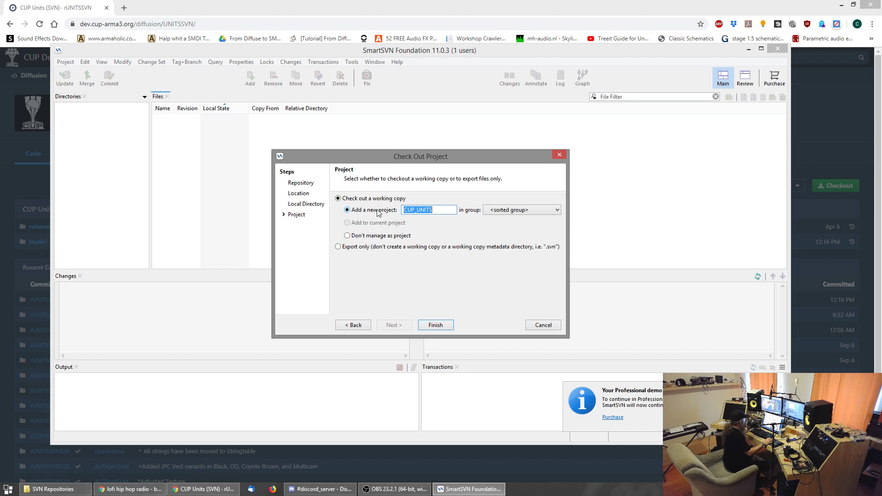
{"action": "left_click", "coordinate": [436, 325]}
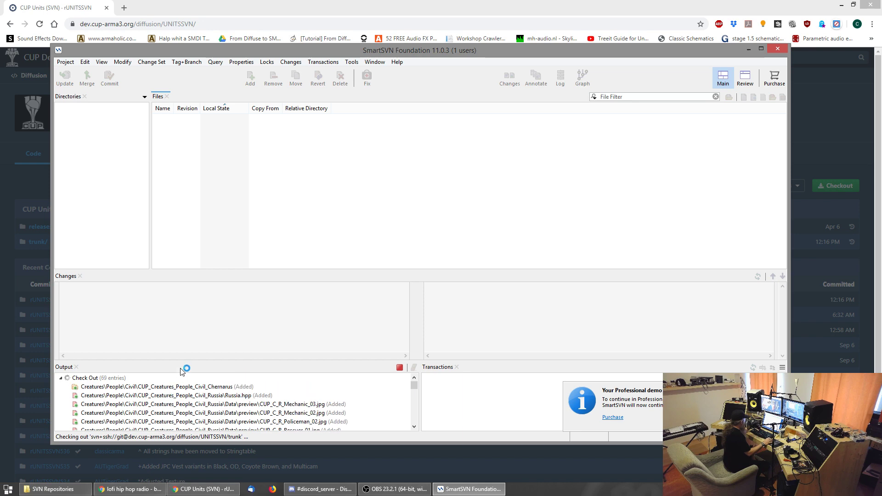
Enlarge the Output pane and look through the list of files being checked out.
{"action": "left_click_drag", "start_coordinate": [183, 361], "coordinate": [191, 263]}
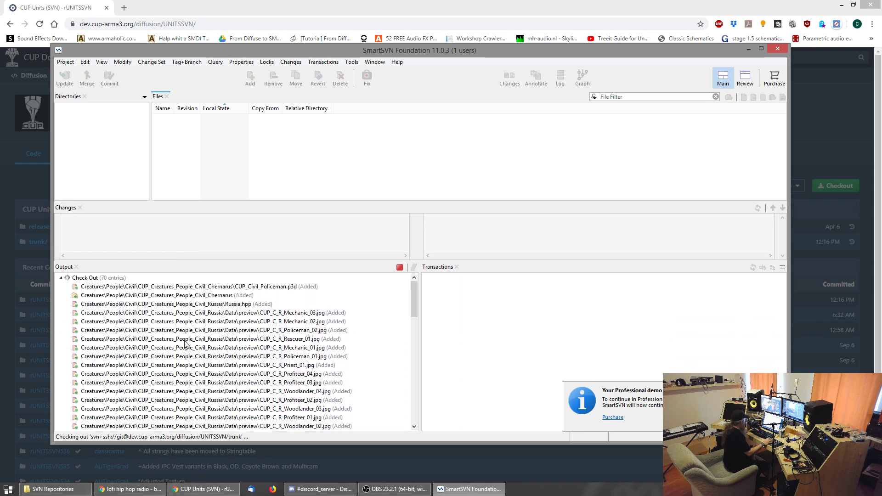
{"action": "scroll", "coordinate": [186, 343], "scroll_direction": "down", "scroll_amount": 15}
{"action": "scroll", "coordinate": [210, 363], "scroll_direction": "up", "scroll_amount": 6}
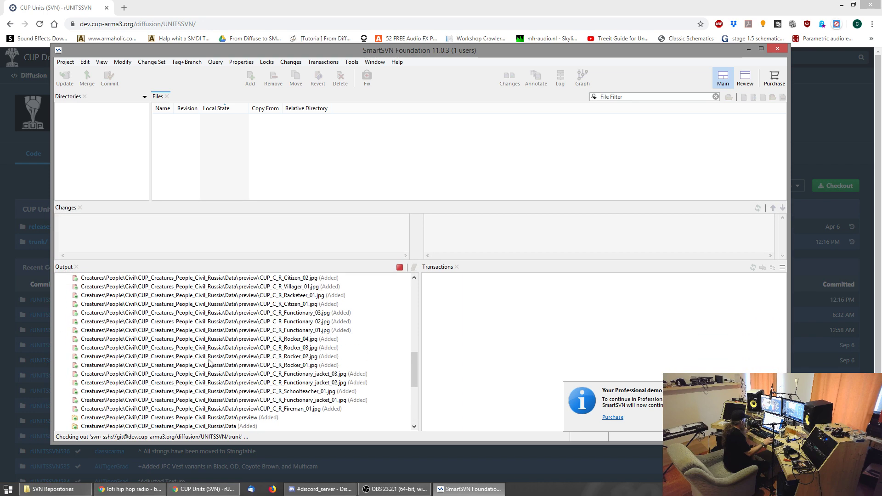
{"action": "scroll", "coordinate": [209, 363], "scroll_direction": "up", "scroll_amount": 5}
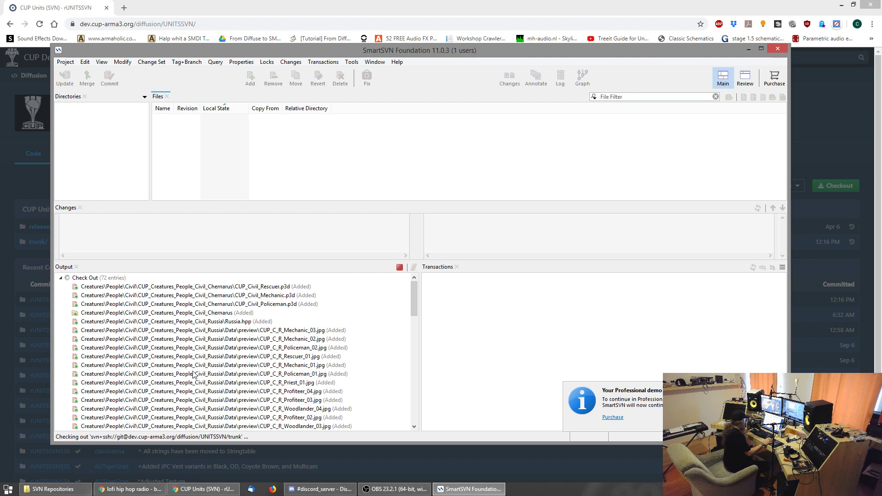
Look through the files listed under the running Check Out entry in the Output pane.
{"action": "scroll", "coordinate": [197, 374], "scroll_direction": "down", "scroll_amount": 8}
{"action": "scroll", "coordinate": [198, 371], "scroll_direction": "up", "scroll_amount": 6}
{"action": "scroll", "coordinate": [198, 372], "scroll_direction": "up", "scroll_amount": 2}
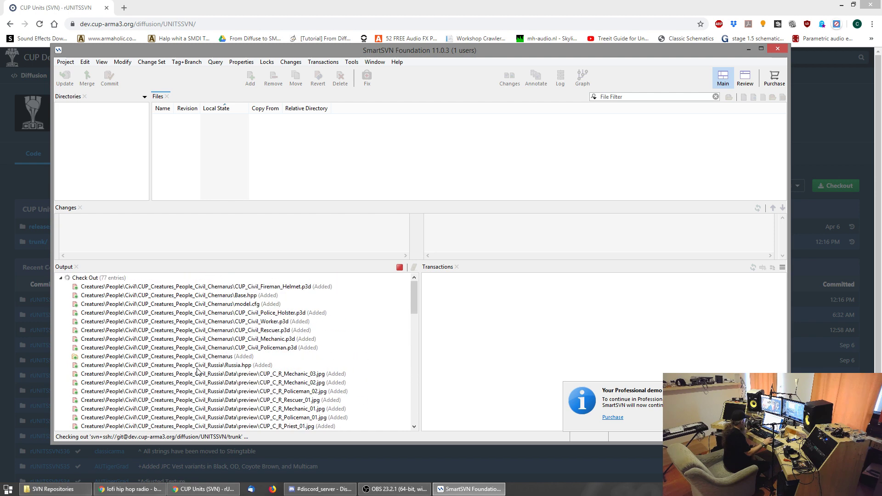
{"action": "left_click", "coordinate": [85, 278]}
{"action": "right_click", "coordinate": [86, 279]}
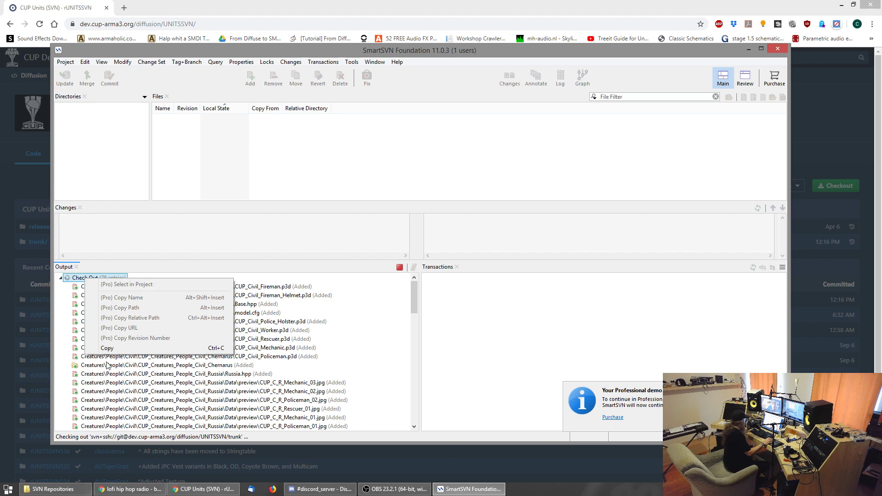
{"action": "left_click", "coordinate": [363, 306]}
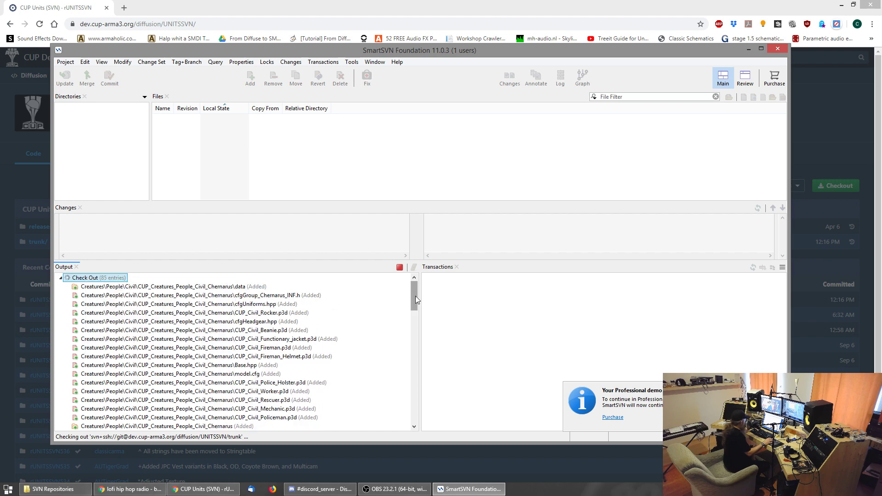
{"action": "mouse_move", "coordinate": [412, 302]}
{"action": "left_mouse_down"}
{"action": "mouse_move", "coordinate": [412, 411]}
{"action": "mouse_move", "coordinate": [408, 292]}
{"action": "left_mouse_up"}
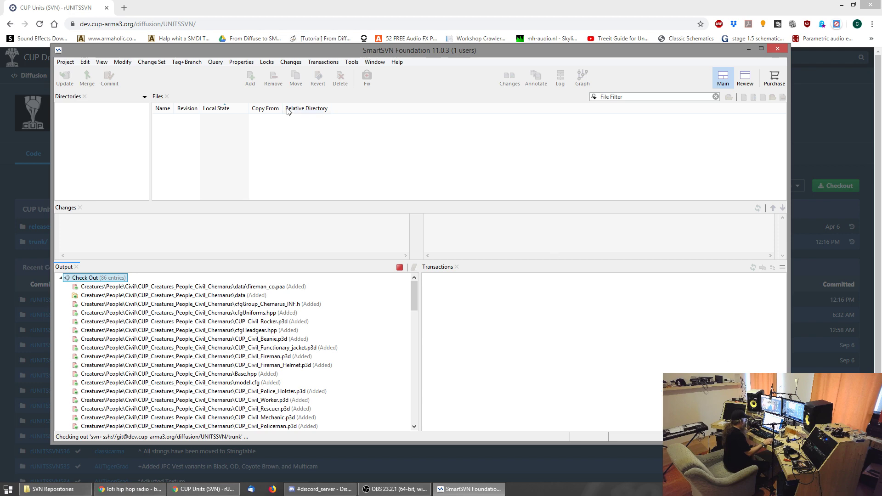
Stop the running checkout, close SmartSVN and minimize the browser to get to the SVN Repositories folder.
{"action": "right_click", "coordinate": [86, 279]}
{"action": "left_click", "coordinate": [399, 268]}
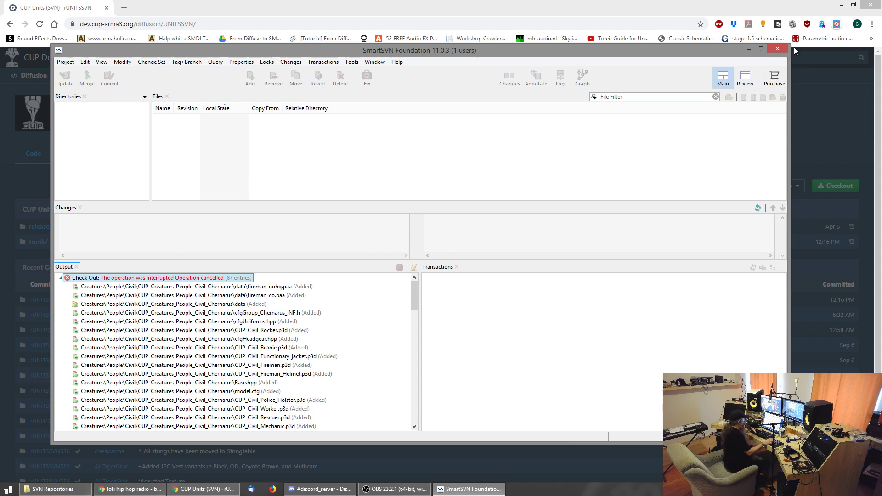
{"action": "left_click", "coordinate": [778, 50]}
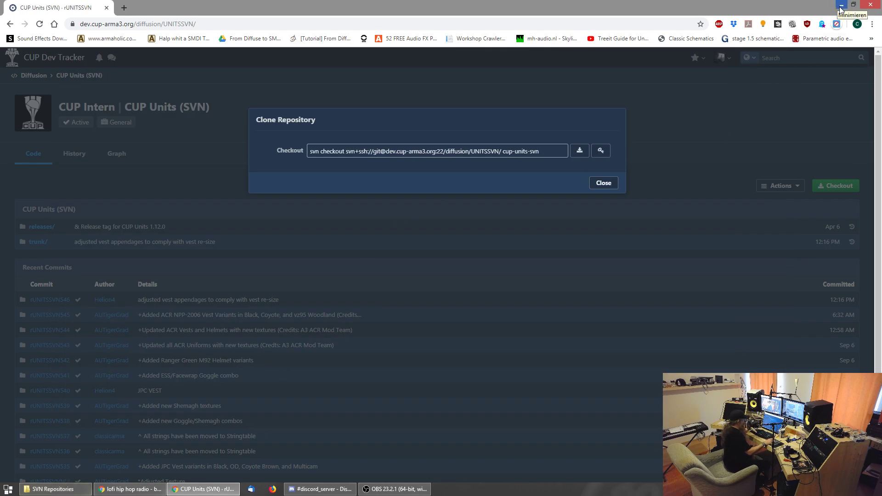
{"action": "left_click", "coordinate": [843, 6]}
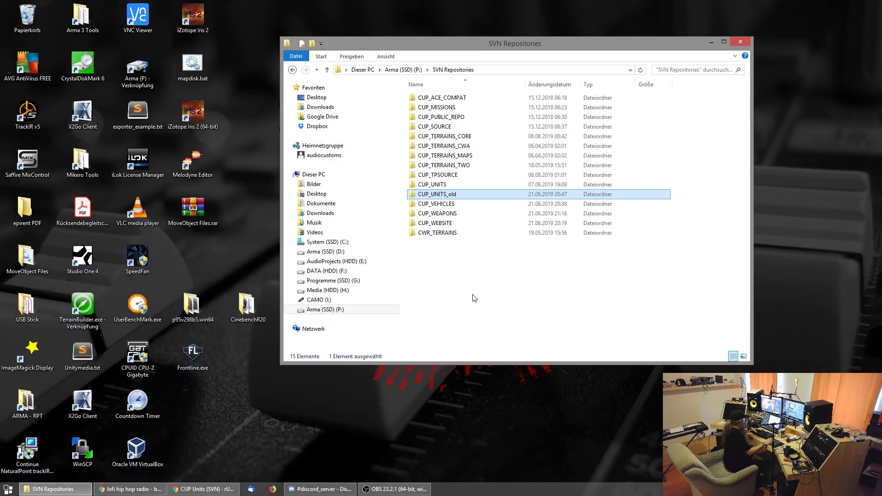
Permanently delete the CUP_UNITS folder from SVN Repositories, repeating the deletion if a file is still in use.
{"action": "key", "text": "shift+Delete"}
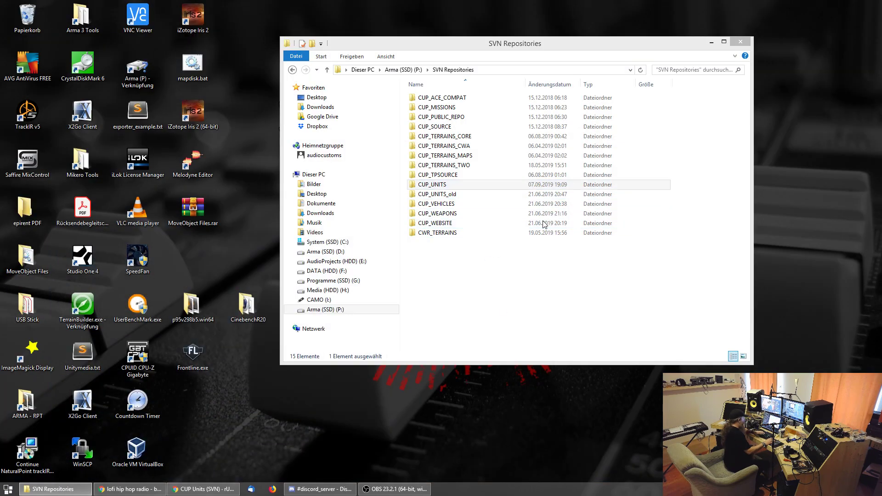
{"action": "key", "text": "Return"}
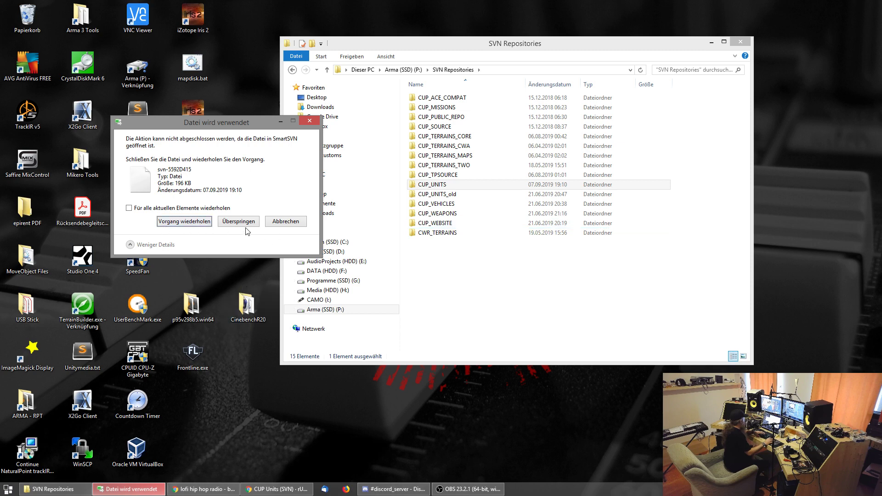
{"action": "left_click", "coordinate": [183, 222]}
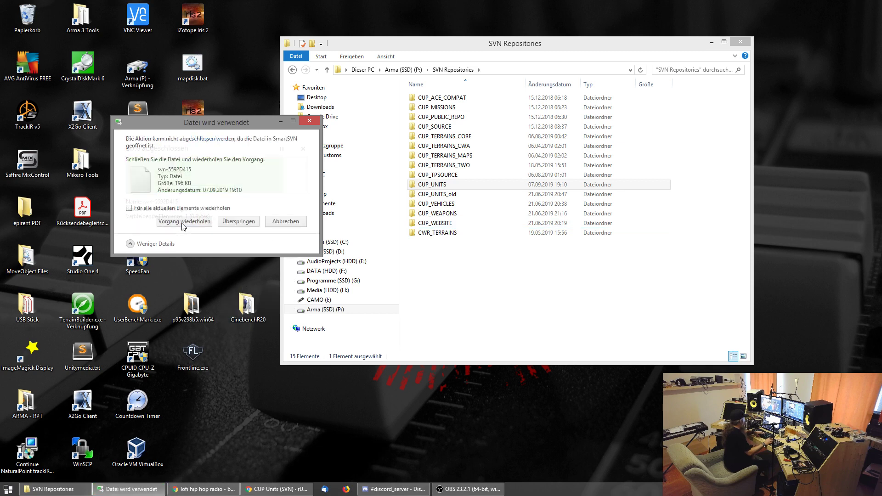
{"action": "left_click", "coordinate": [309, 121]}
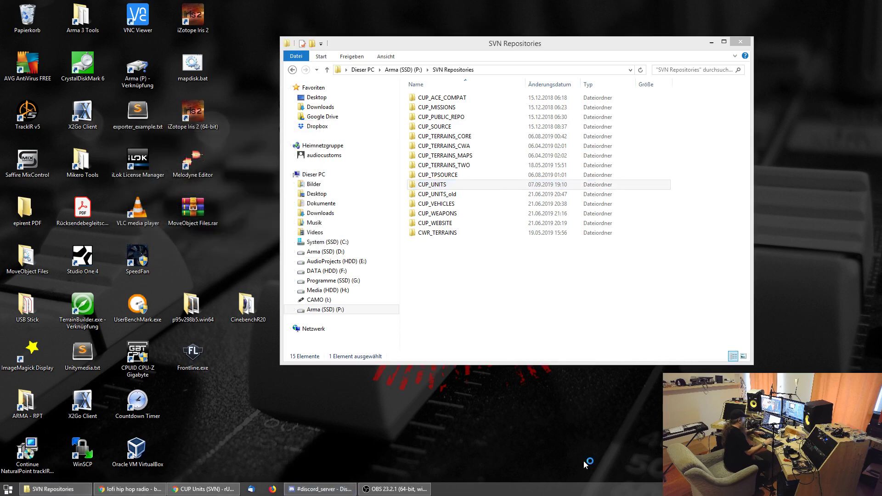
{"action": "left_click", "coordinate": [454, 186]}
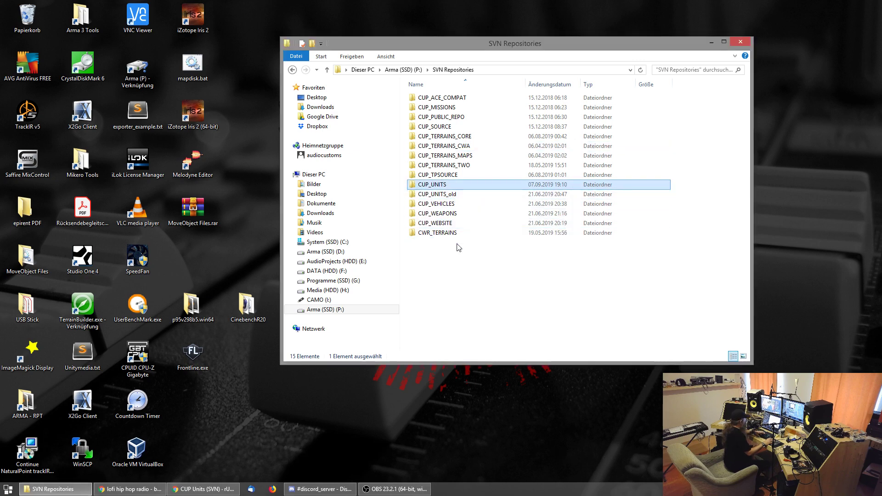
{"action": "key", "text": "shift+Delete"}
{"action": "left_click", "coordinate": [482, 284]}
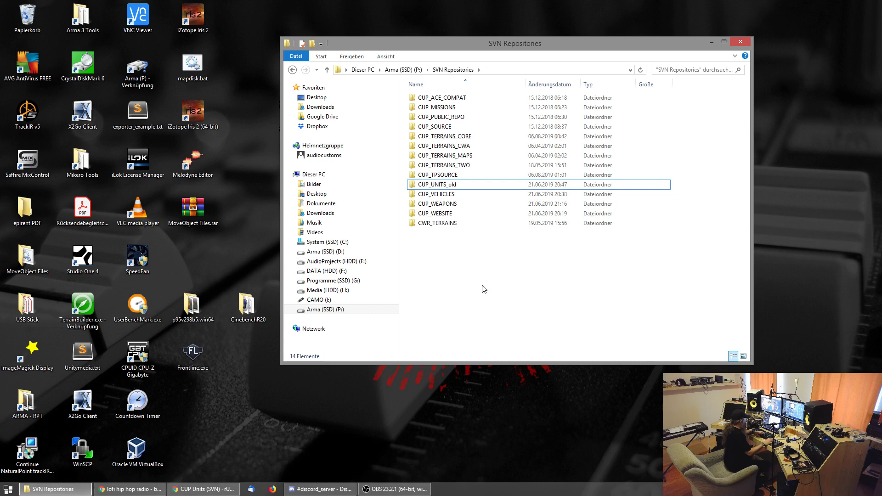
Rename the CUP_UNITS_old folder to CUP_UNITS.
{"action": "left_click", "coordinate": [460, 185]}
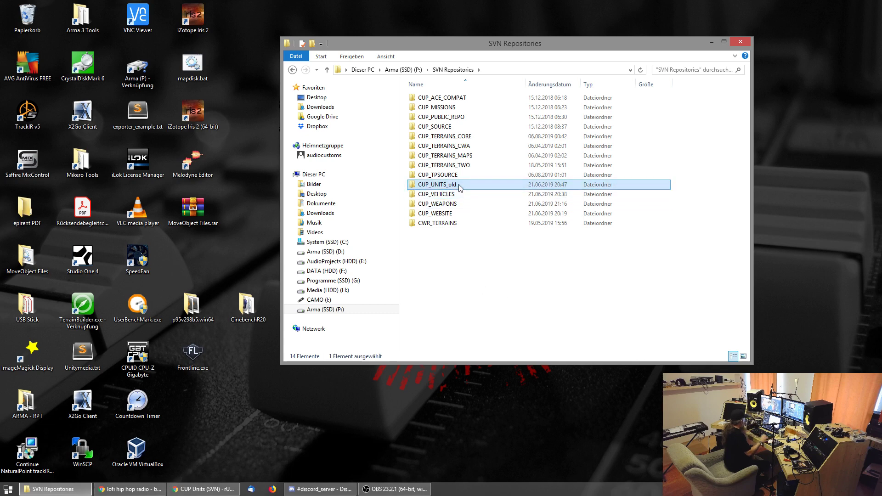
{"action": "key", "text": "F2"}
{"action": "key", "text": "End"}
{"action": "key", "text": "BackSpace"}
{"action": "key", "text": "BackSpace"}
{"action": "key", "text": "BackSpace"}
{"action": "key", "text": "BackSpace"}
{"action": "key", "text": "Return"}
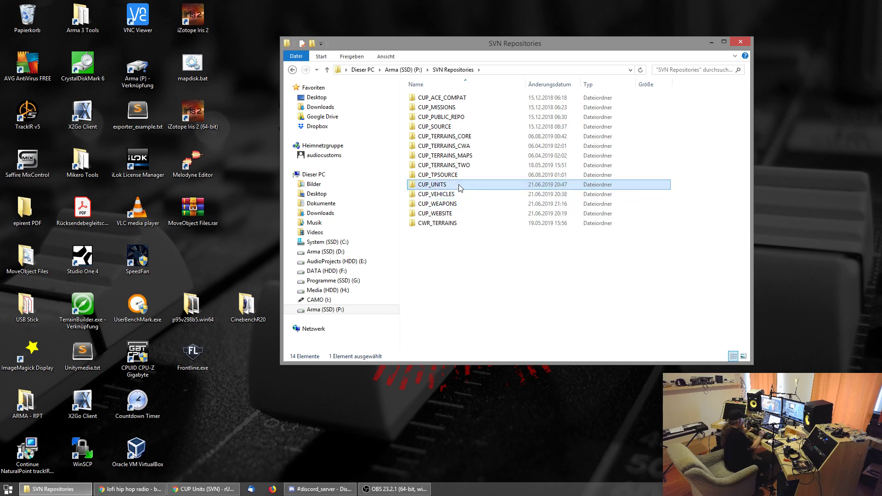
Look into the CUP_UNITS folder and its Creatures subfolder, and return to SVN Repositories.
{"action": "double_click", "coordinate": [440, 185]}
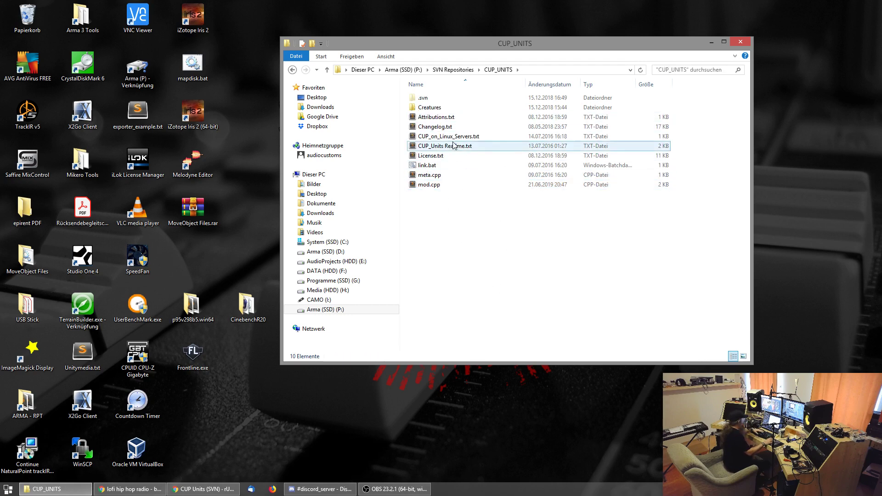
{"action": "double_click", "coordinate": [434, 107]}
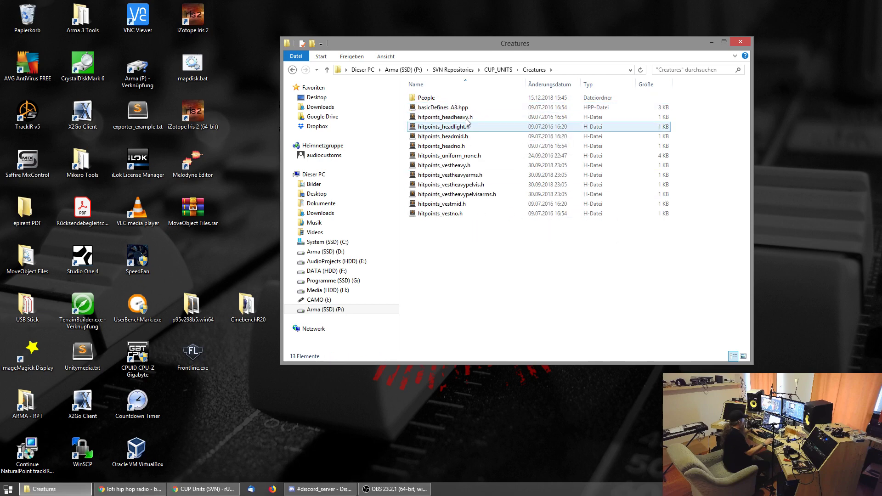
{"action": "key", "text": "BackSpace"}
{"action": "key", "text": "BackSpace"}
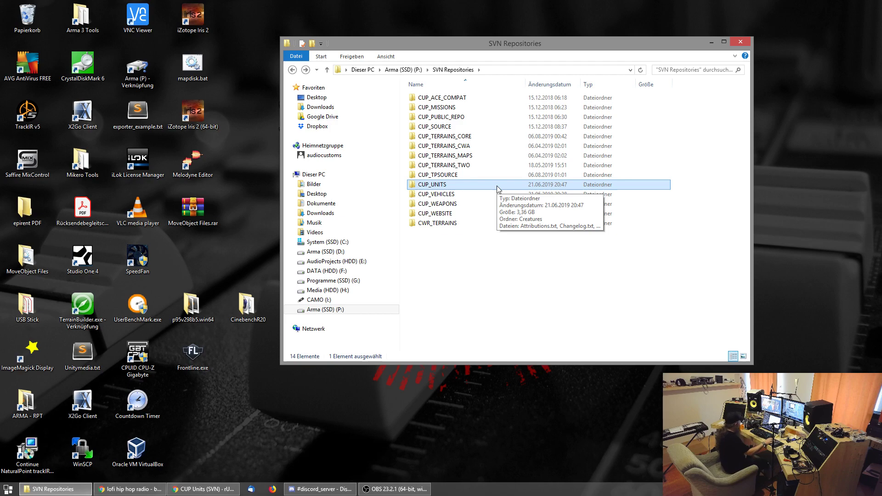
Open a second Explorer window on the Arma (SSD) (P:) drive and check what the CUP_old folder contains.
{"action": "left_click", "coordinate": [56, 491]}
{"action": "middle_click", "coordinate": [56, 492]}
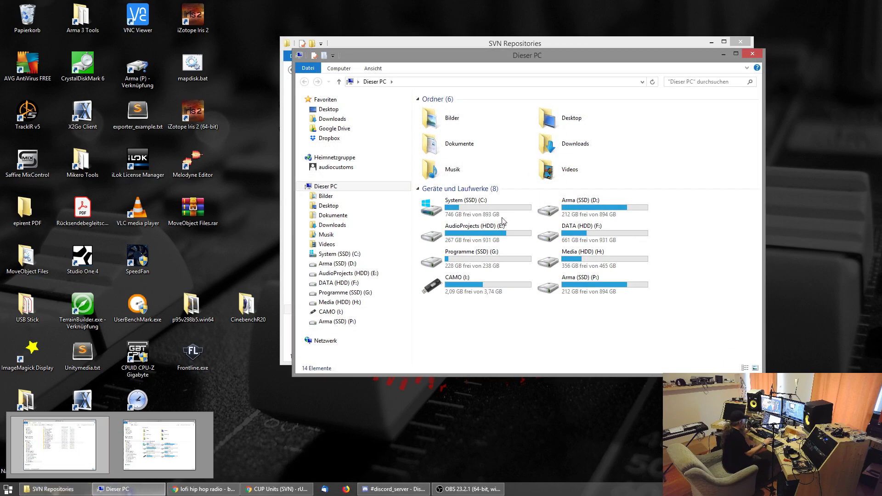
{"action": "left_click_drag", "start_coordinate": [439, 88], "coordinate": [391, 87]}
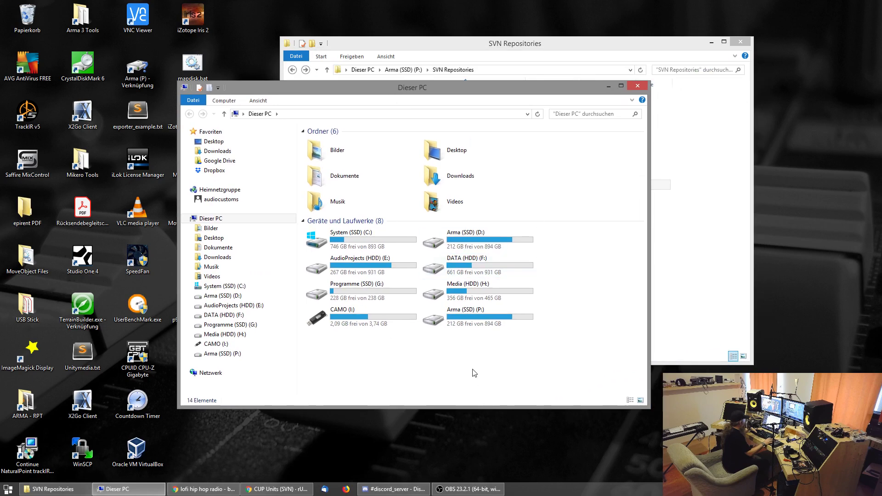
{"action": "double_click", "coordinate": [475, 320]}
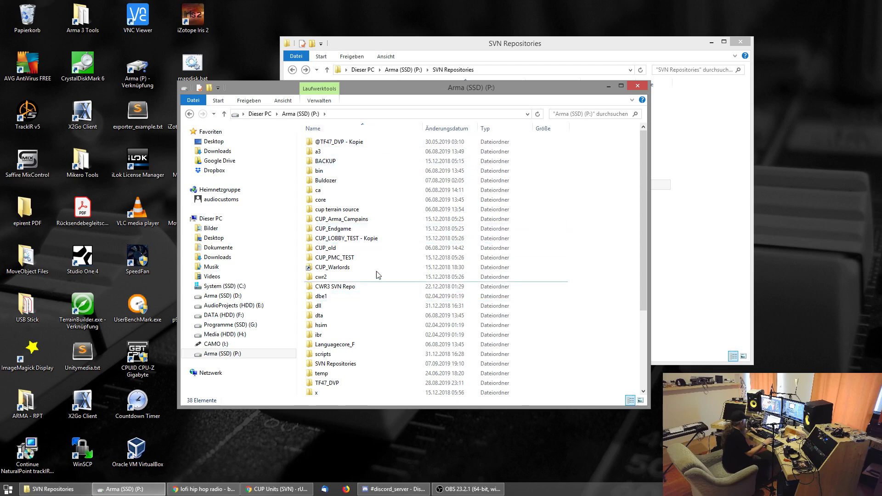
{"action": "double_click", "coordinate": [357, 246]}
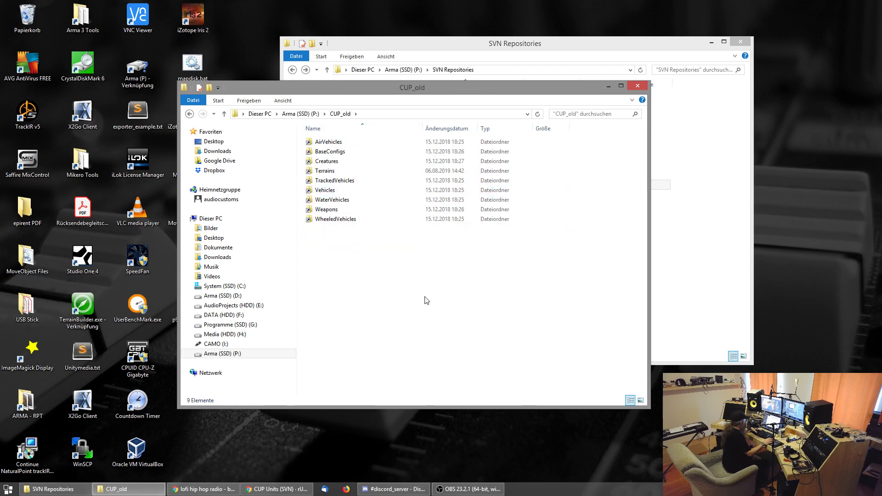
{"action": "key", "text": "alt+Left"}
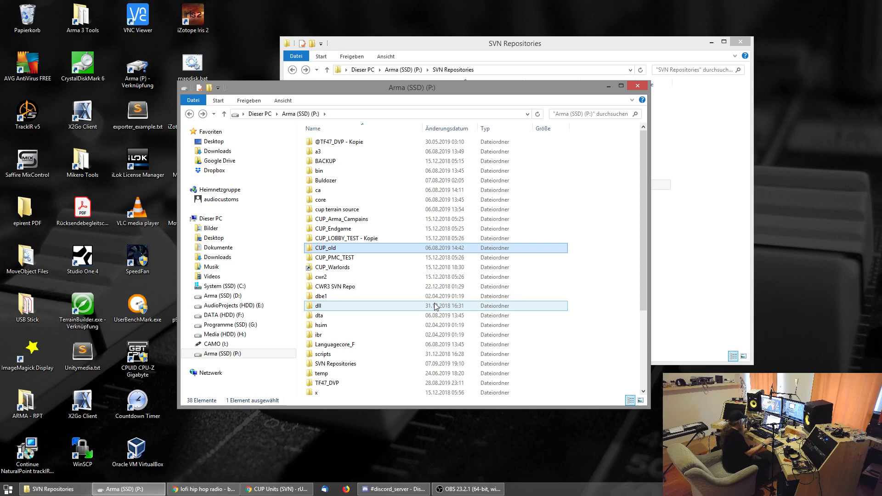
Create a new folder named CUP in the root of the P: drive.
{"action": "key", "text": "F2"}
{"action": "key", "text": "Escape"}
{"action": "key", "text": "ctrl+shift+n"}
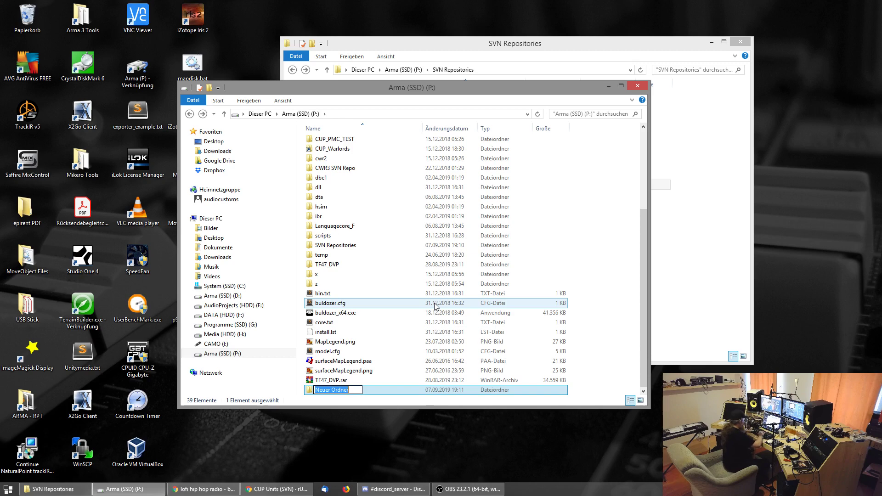
{"action": "type", "text": "CUP"}
{"action": "key", "text": "Return"}
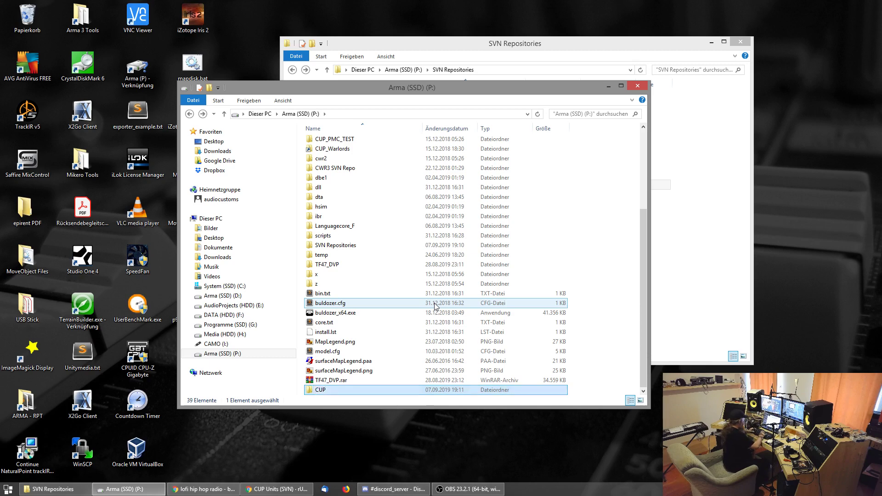
Compare the new CUP folder with the linked folders in CUP_old, and leave the CUP folder open.
{"action": "key", "text": "Return"}
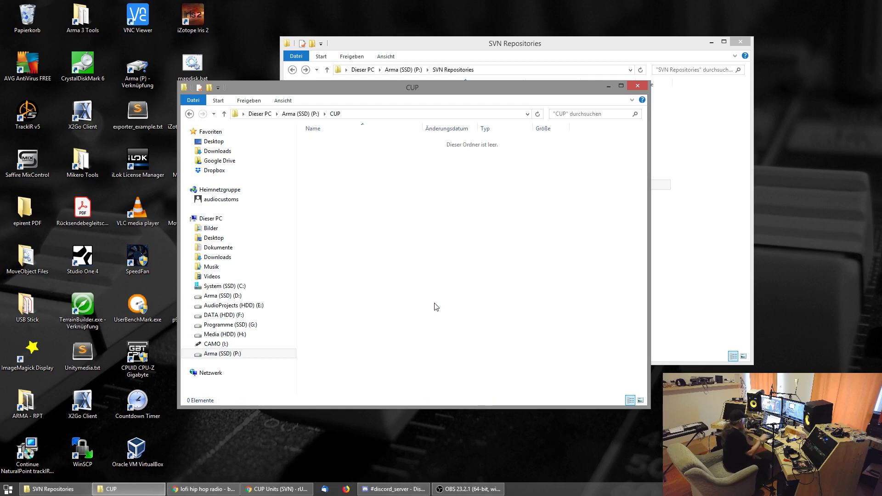
{"action": "key", "text": "BackSpace"}
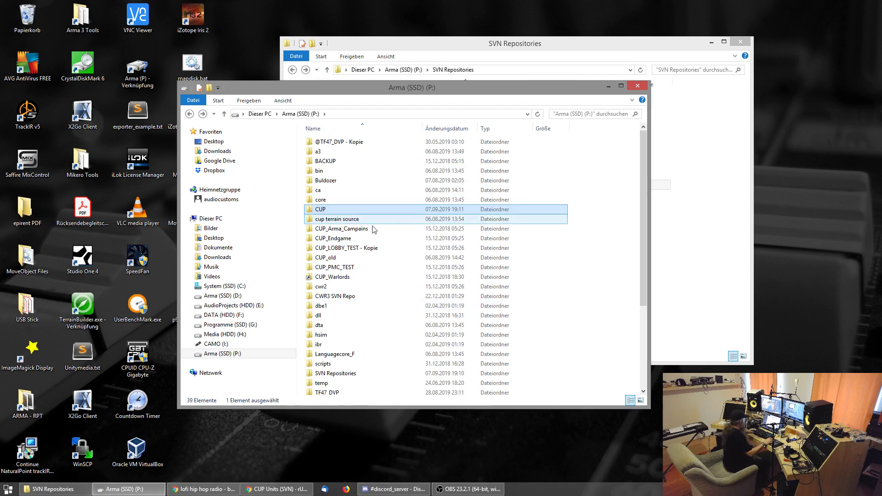
{"action": "double_click", "coordinate": [417, 258]}
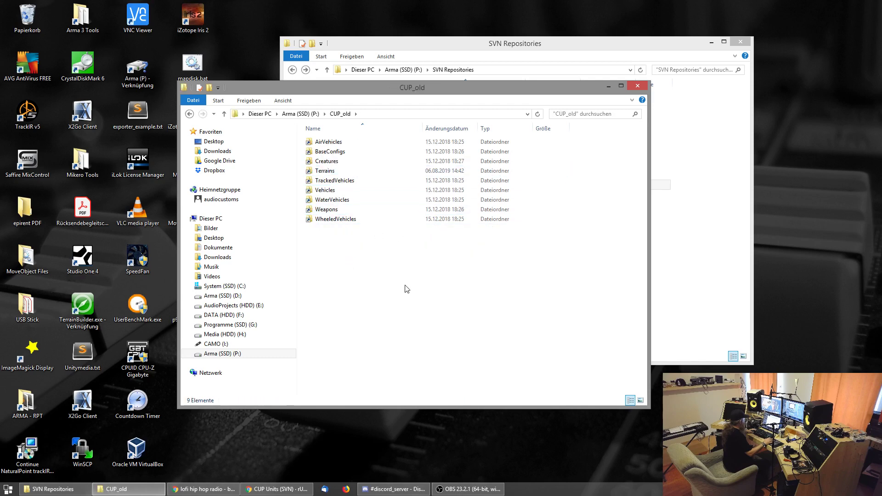
{"action": "key", "text": "BackSpace"}
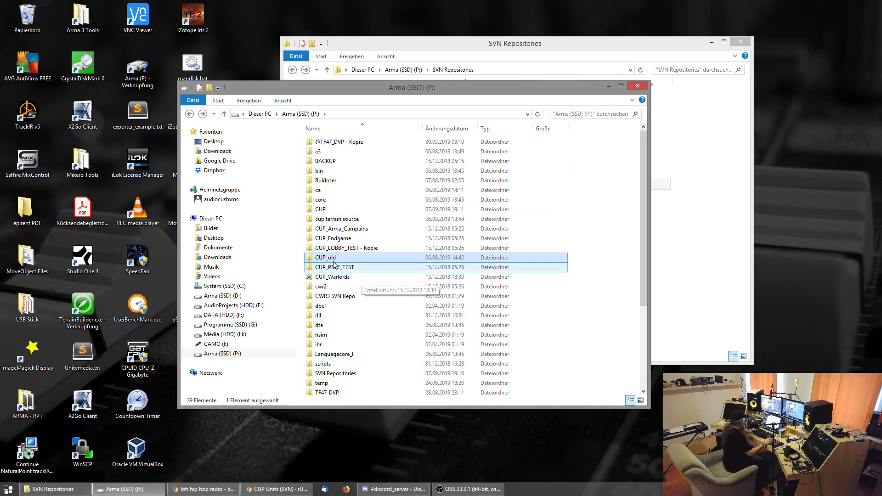
{"action": "double_click", "coordinate": [330, 209]}
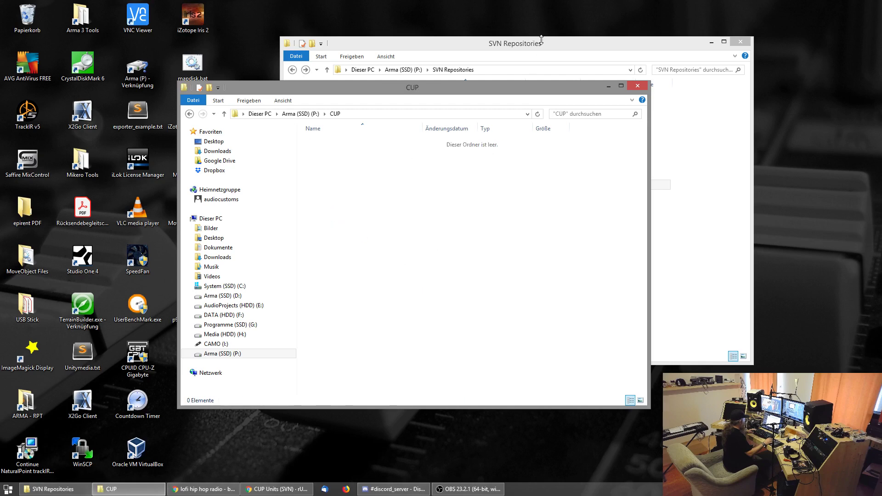
Set the Creatures folder inside CUP_UNITS as the link source and return to the CUP folder window.
{"action": "left_click", "coordinate": [571, 44]}
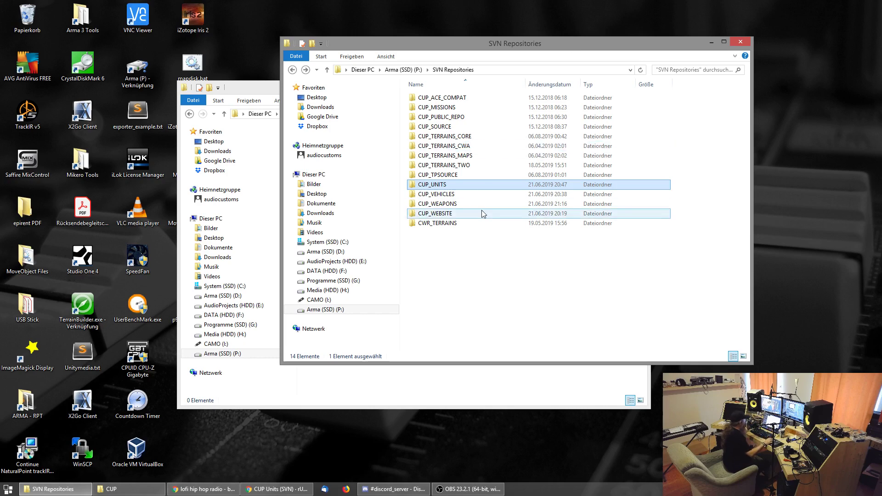
{"action": "double_click", "coordinate": [431, 186]}
{"action": "left_click", "coordinate": [450, 107]}
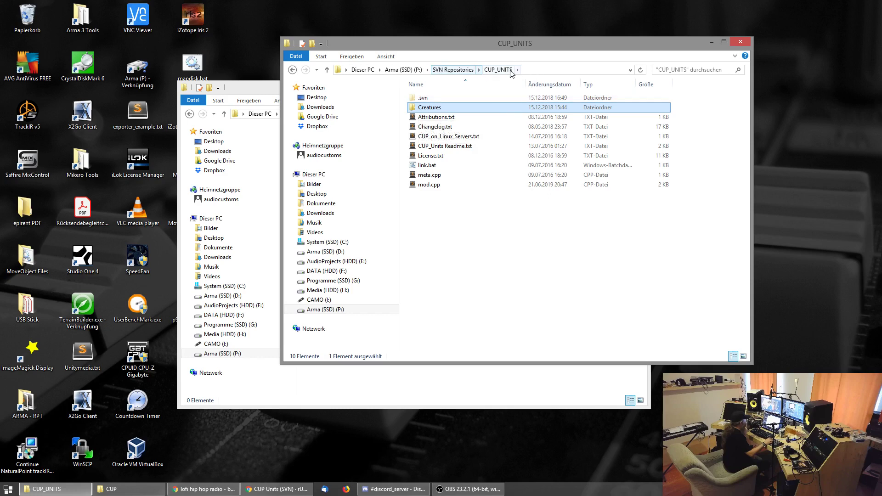
{"action": "right_click", "coordinate": [428, 109]}
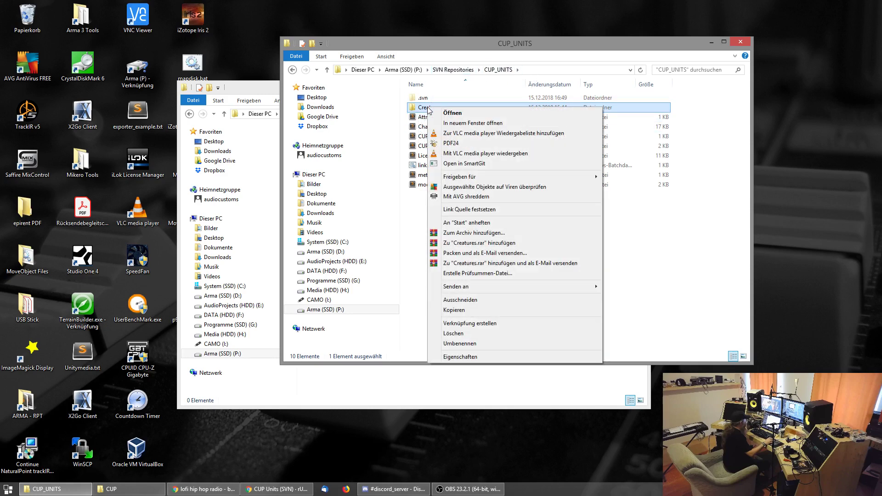
{"action": "left_click", "coordinate": [465, 210]}
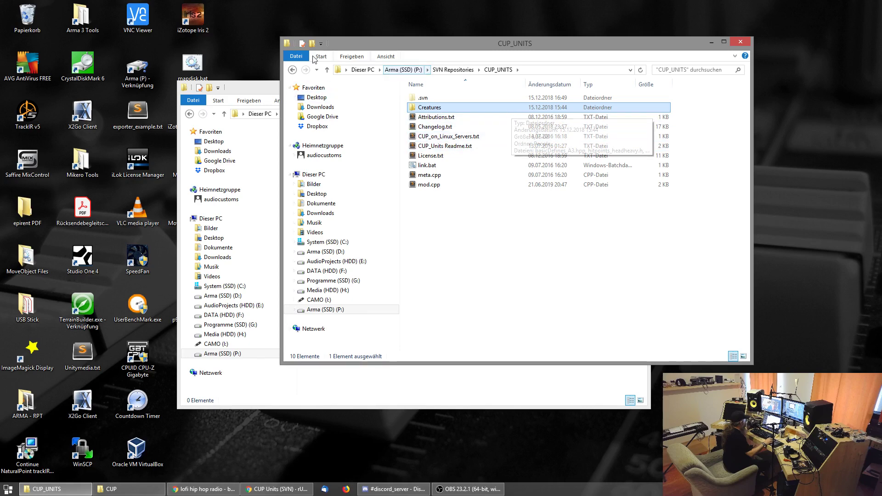
{"action": "left_click", "coordinate": [267, 85]}
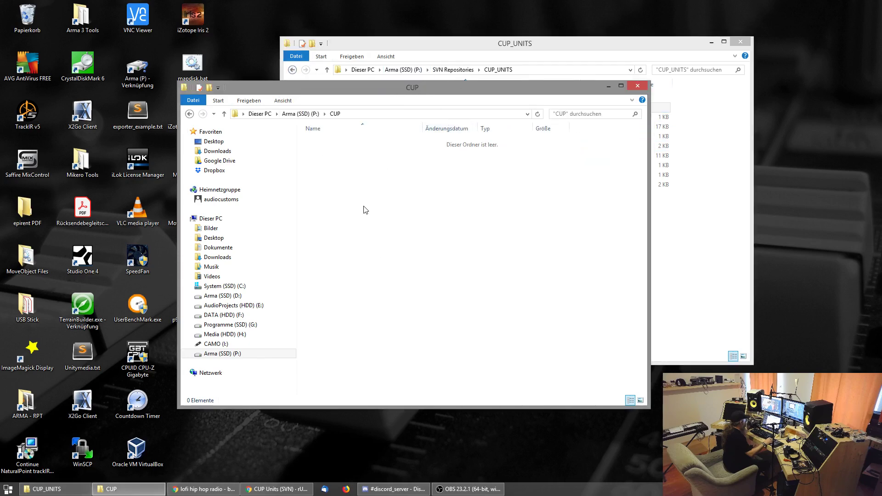
Insert the Creatures link source into P:\CUP as a junction and open its People subfolder.
{"action": "right_click", "coordinate": [359, 218]}
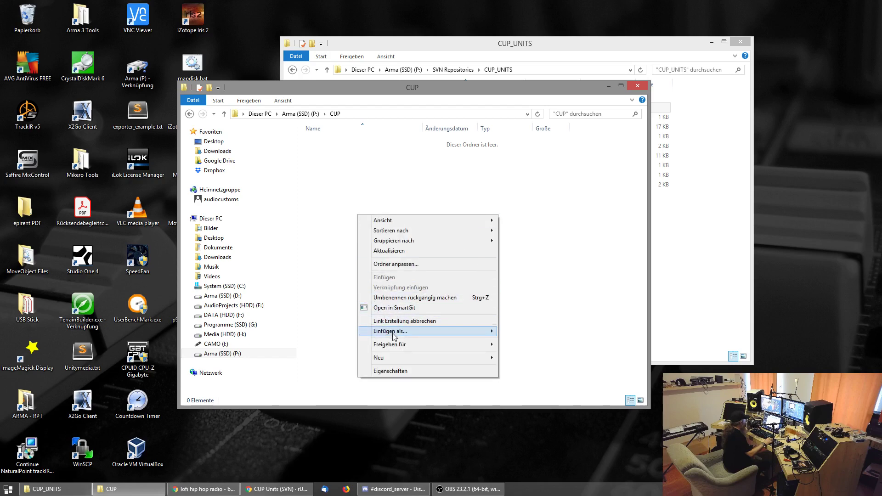
{"action": "mouse_move", "coordinate": [393, 333]}
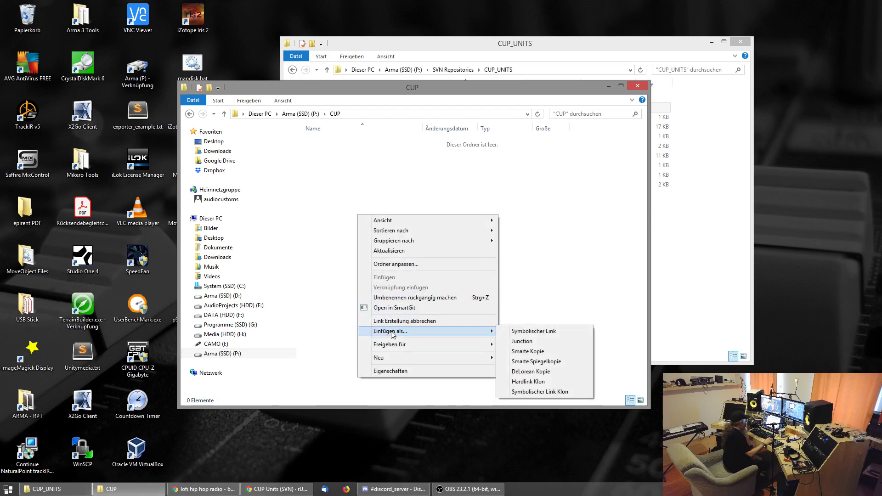
{"action": "left_click", "coordinate": [522, 341]}
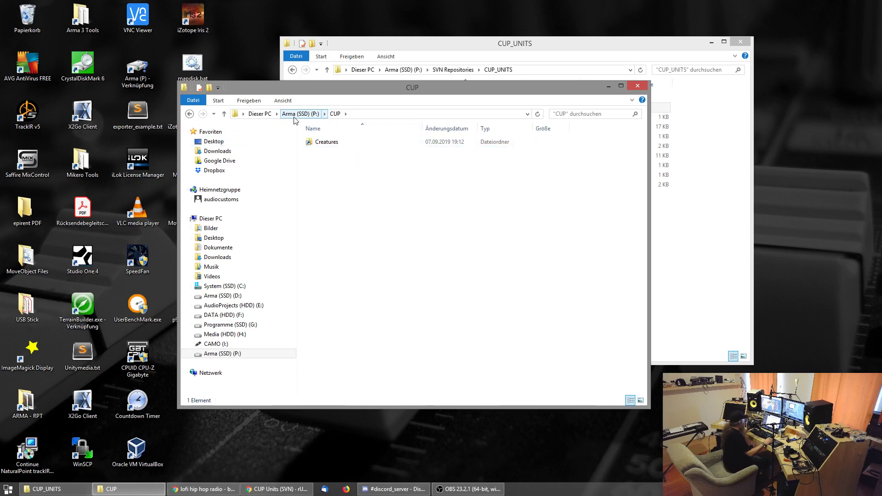
{"action": "double_click", "coordinate": [327, 141]}
{"action": "left_click", "coordinate": [329, 153]}
{"action": "double_click", "coordinate": [324, 142]}
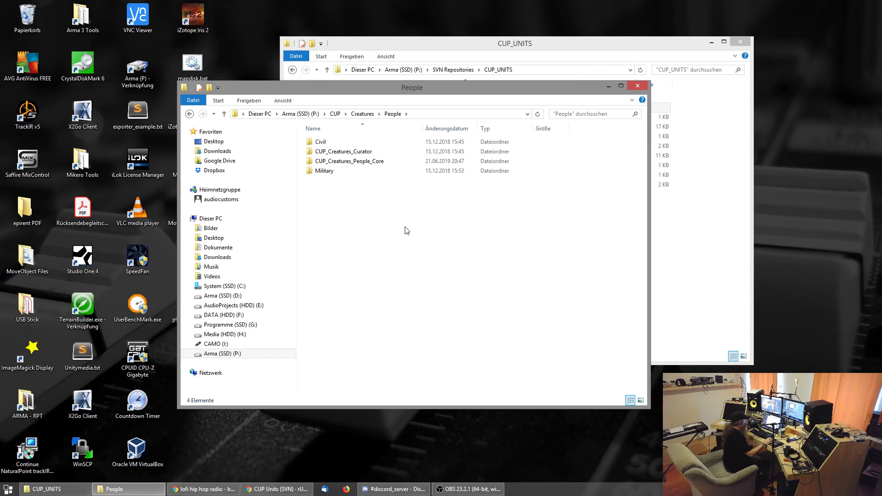
Set the Weapons folder inside SVN Repositories\CUP_WEAPONS as the link source after viewing its contents.
{"action": "left_click", "coordinate": [587, 47]}
{"action": "key", "text": "BackSpace"}
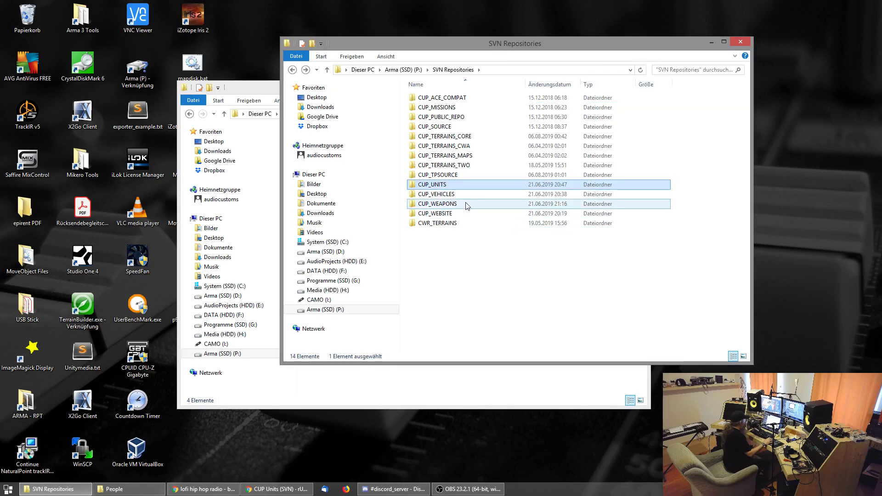
{"action": "left_click", "coordinate": [452, 205]}
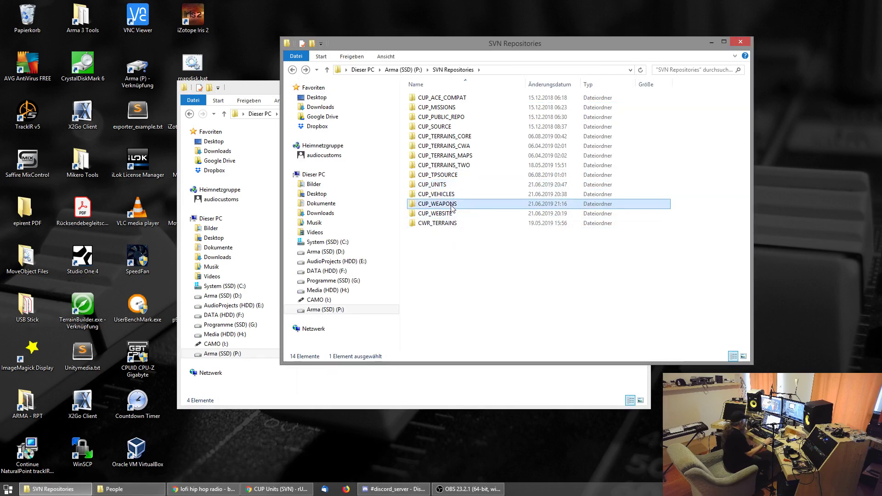
{"action": "double_click", "coordinate": [452, 205]}
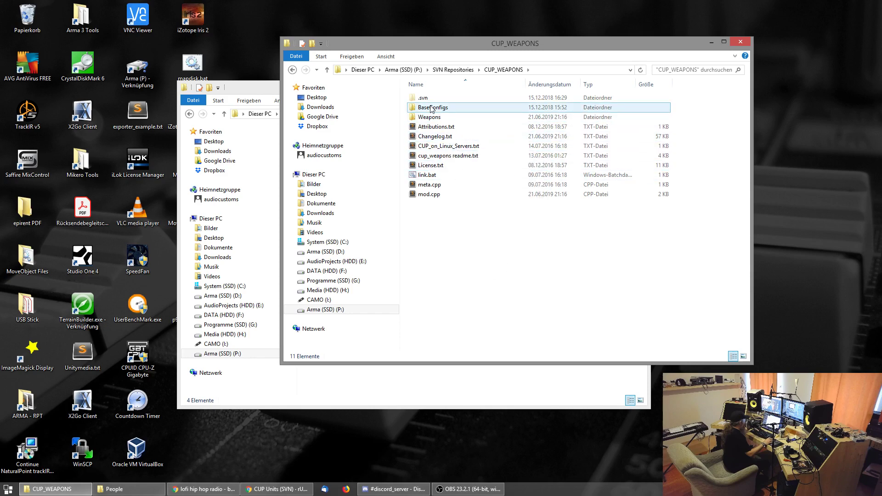
{"action": "double_click", "coordinate": [426, 119]}
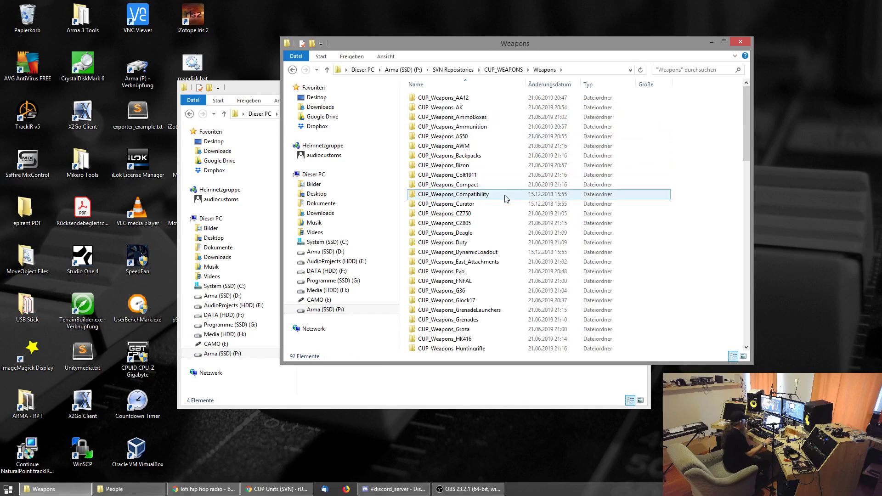
{"action": "key", "text": "alt+Left"}
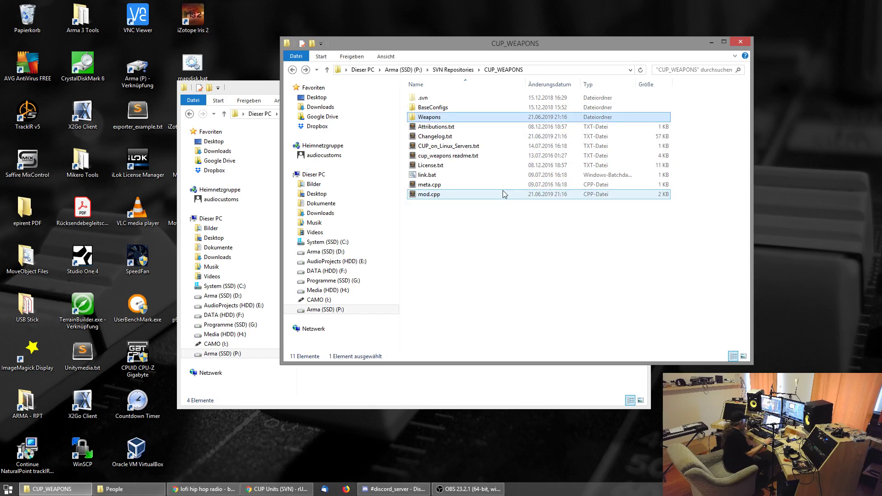
{"action": "right_click", "coordinate": [434, 120]}
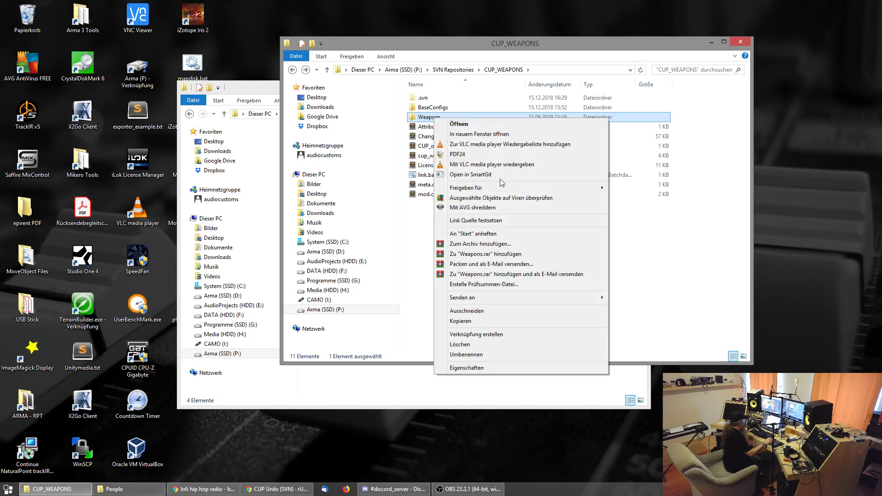
{"action": "left_click", "coordinate": [466, 221]}
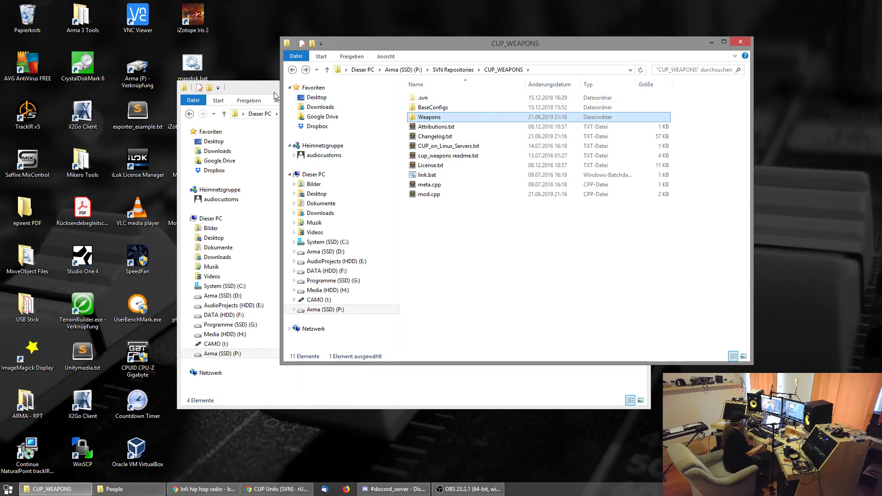
Insert the Weapons folder into P:\CUP as a junction.
{"action": "key", "text": "alt+Tab"}
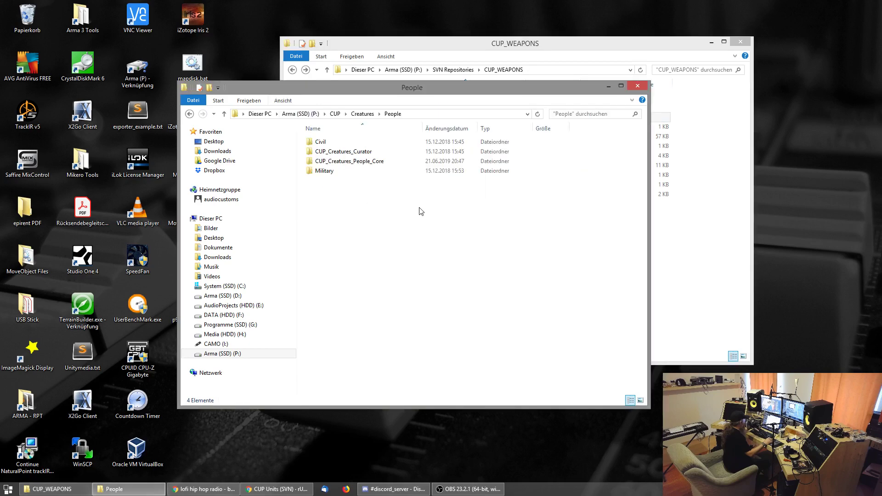
{"action": "left_click", "coordinate": [336, 113]}
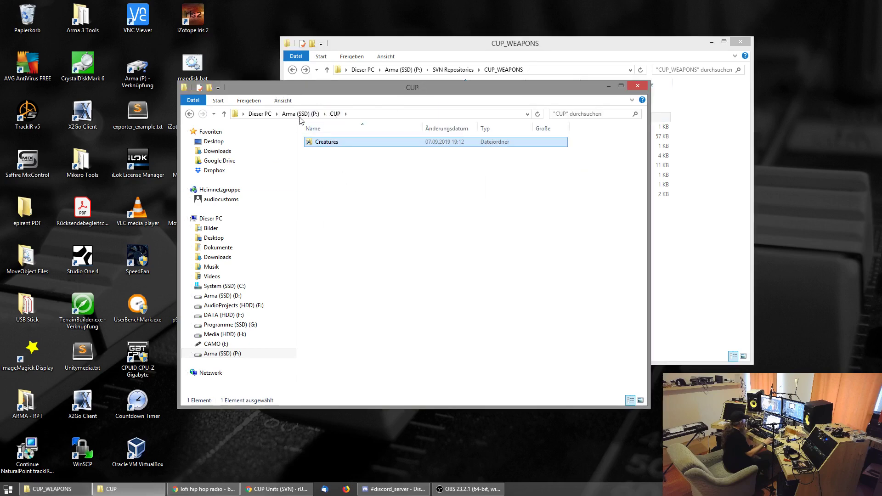
{"action": "right_click", "coordinate": [322, 185]}
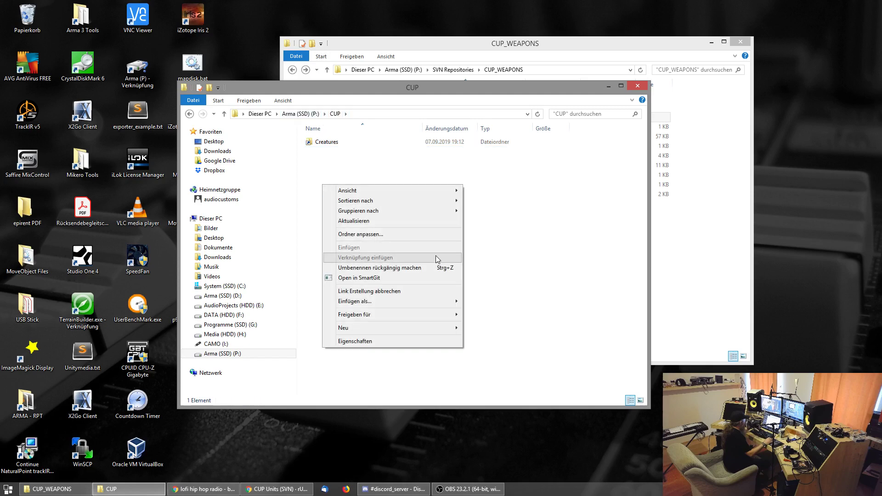
{"action": "mouse_move", "coordinate": [442, 301]}
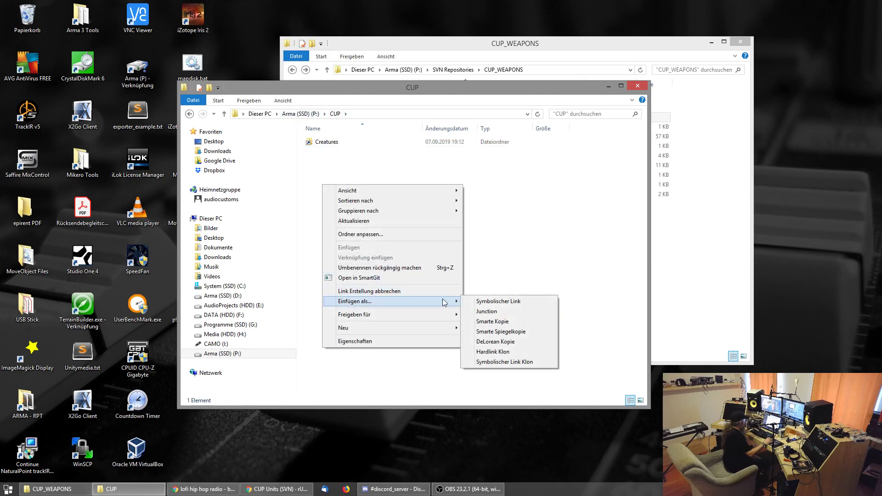
{"action": "left_click", "coordinate": [505, 312]}
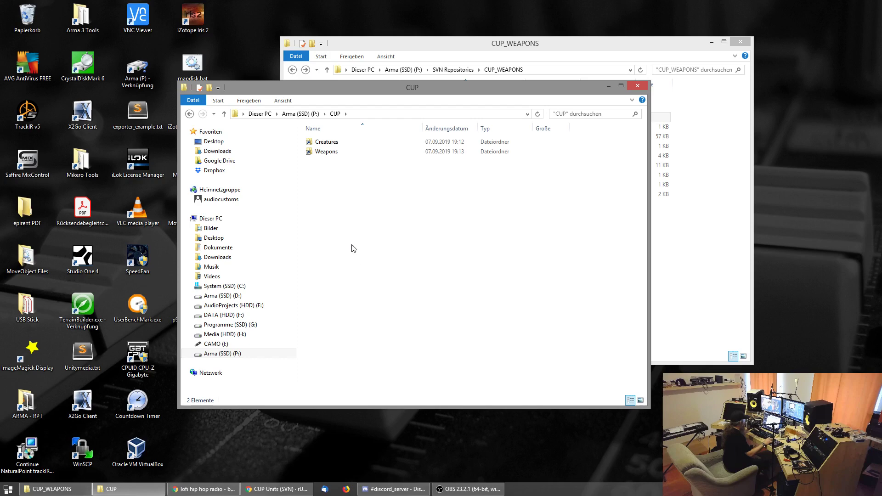
Check the contents of the linked Weapons and Creatures folders in P:\CUP.
{"action": "double_click", "coordinate": [326, 152]}
{"action": "key", "text": "BackSpace"}
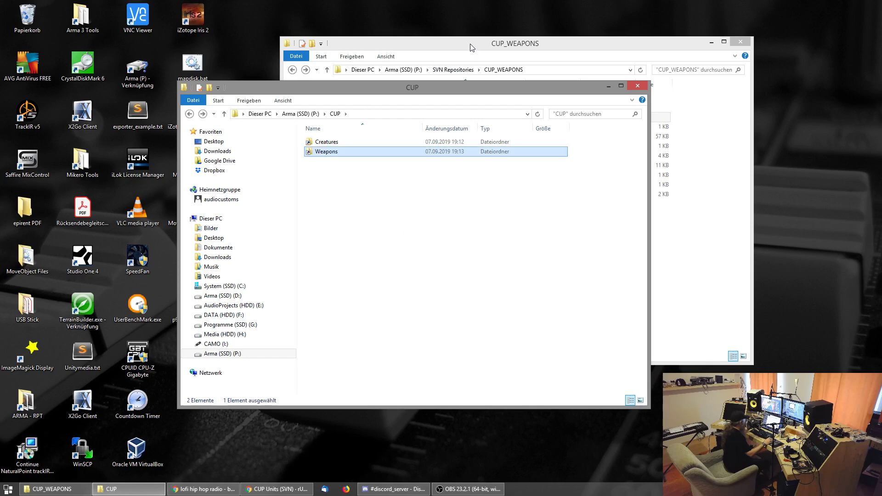
{"action": "key", "text": "Up"}
{"action": "key", "text": "Return"}
{"action": "key", "text": "Return"}
{"action": "key", "text": "BackSpace"}
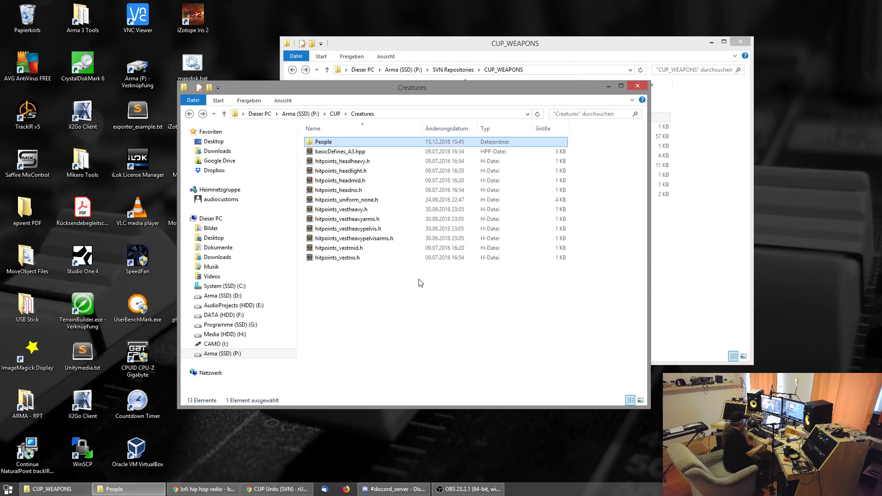
{"action": "key", "text": "BackSpace"}
Compare the linked folders in CUP_old with the BaseConfigs folder in the CUP_WEAPONS repository.
{"action": "key", "text": "BackSpace"}
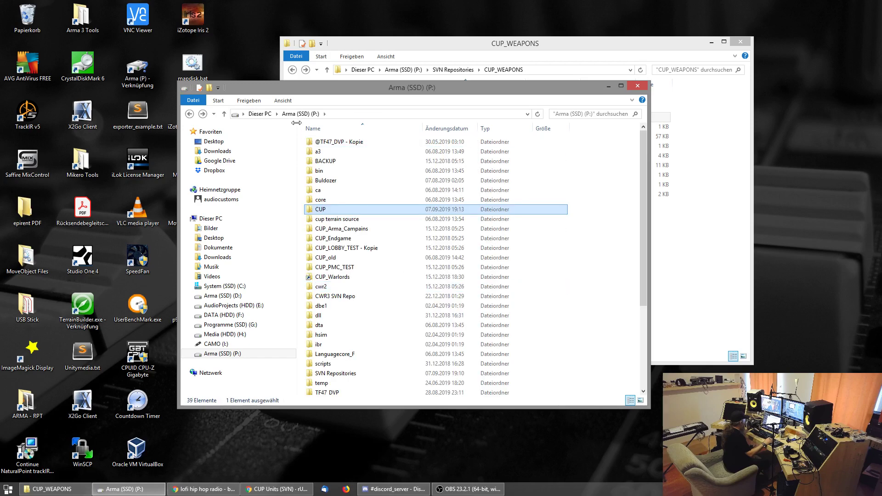
{"action": "double_click", "coordinate": [368, 258]}
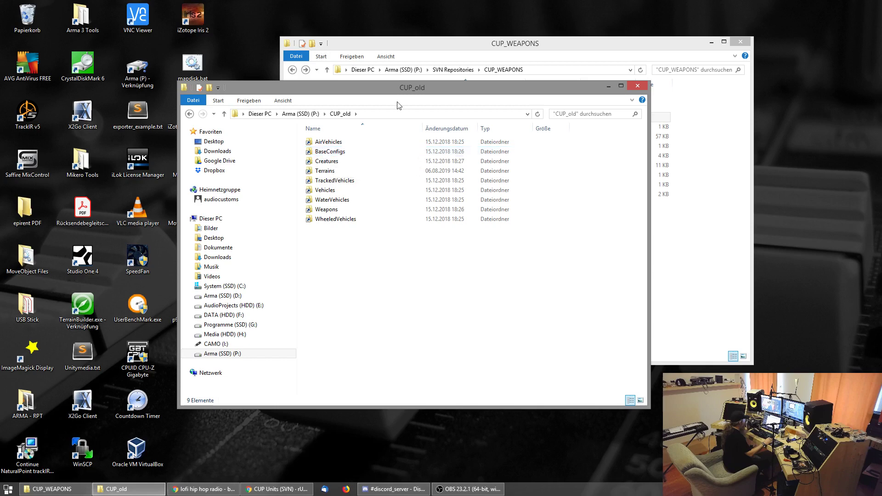
{"action": "left_click", "coordinate": [452, 46]}
{"action": "left_click", "coordinate": [460, 108]}
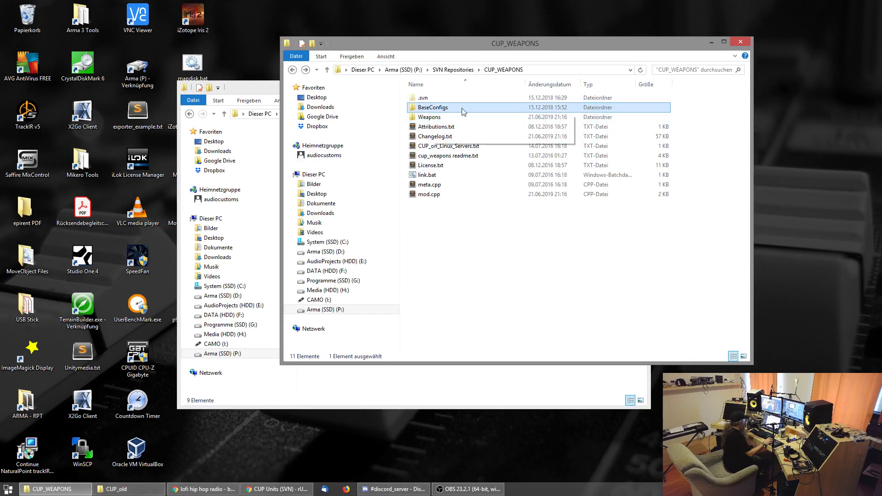
{"action": "left_click", "coordinate": [264, 88]}
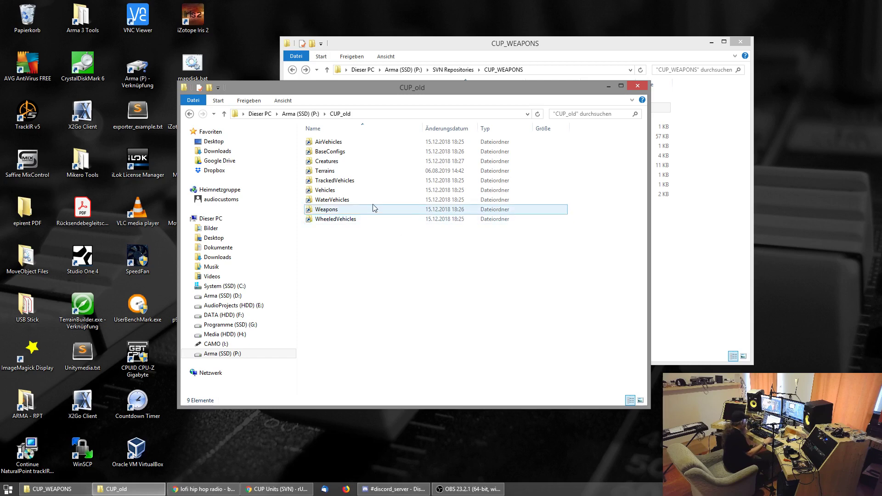
Compare the vehicle-related links in CUP_old with the source folders in the CUP_VEHICLES repository.
{"action": "left_click", "coordinate": [368, 181]}
{"action": "left_click", "coordinate": [329, 190]}
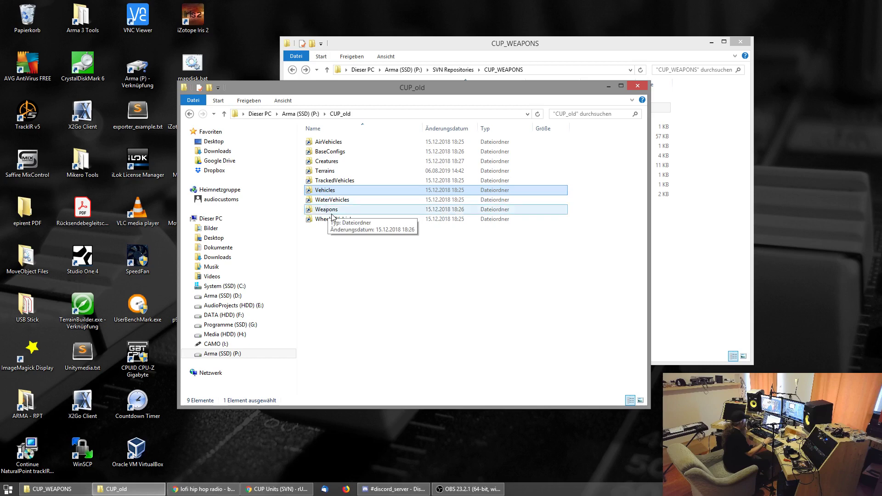
{"action": "left_click", "coordinate": [336, 201]}
{"action": "left_click", "coordinate": [349, 210]}
{"action": "left_click", "coordinate": [353, 221]}
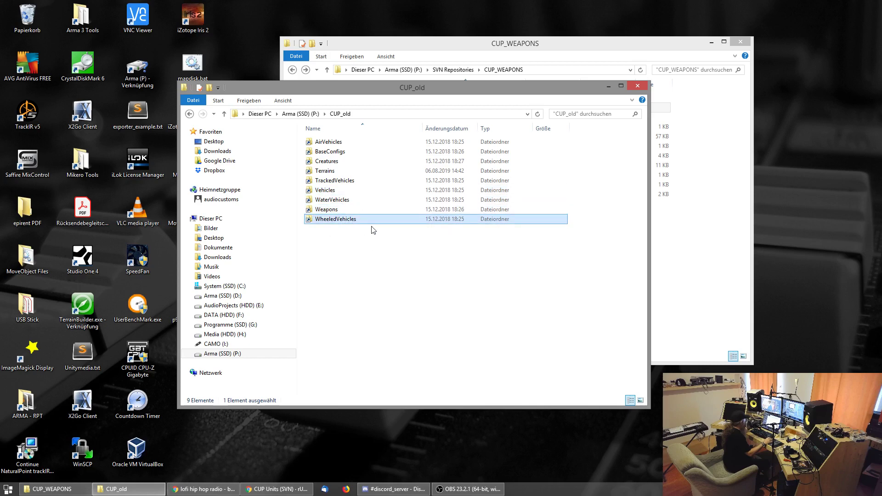
{"action": "left_click", "coordinate": [333, 190]}
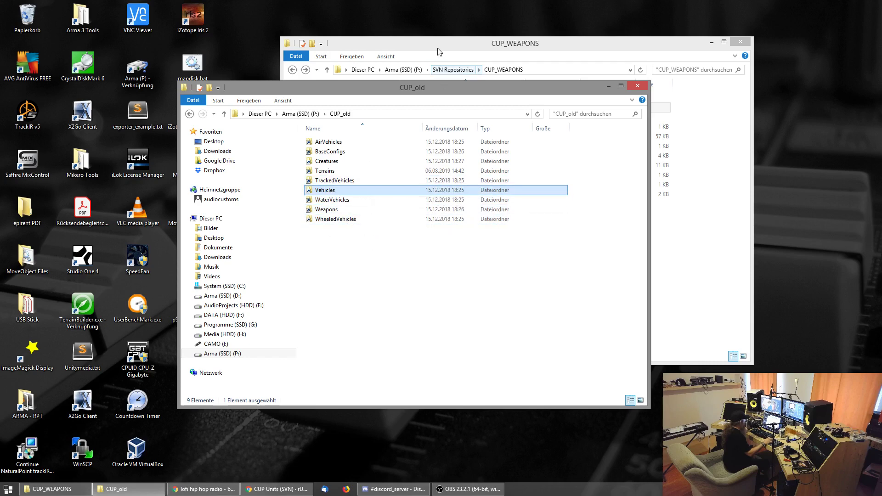
{"action": "left_click", "coordinate": [454, 69]}
{"action": "double_click", "coordinate": [455, 195]}
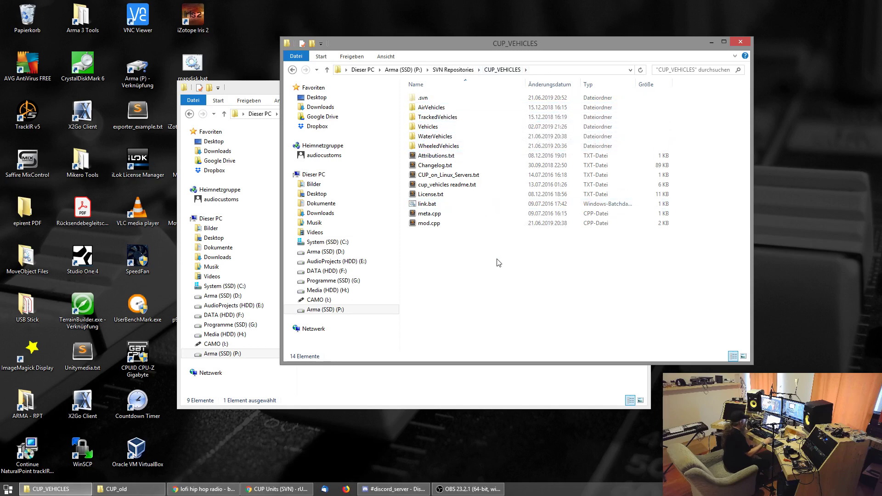
{"action": "left_click", "coordinate": [256, 89]}
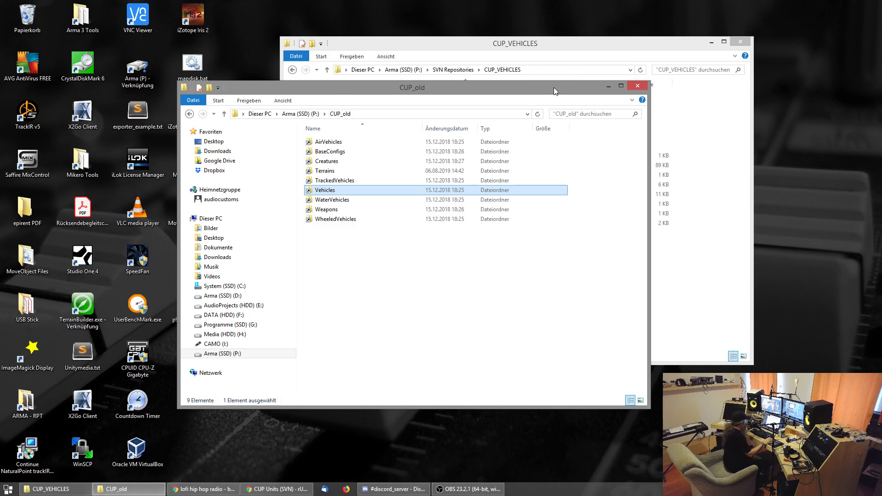
{"action": "left_click", "coordinate": [348, 164]}
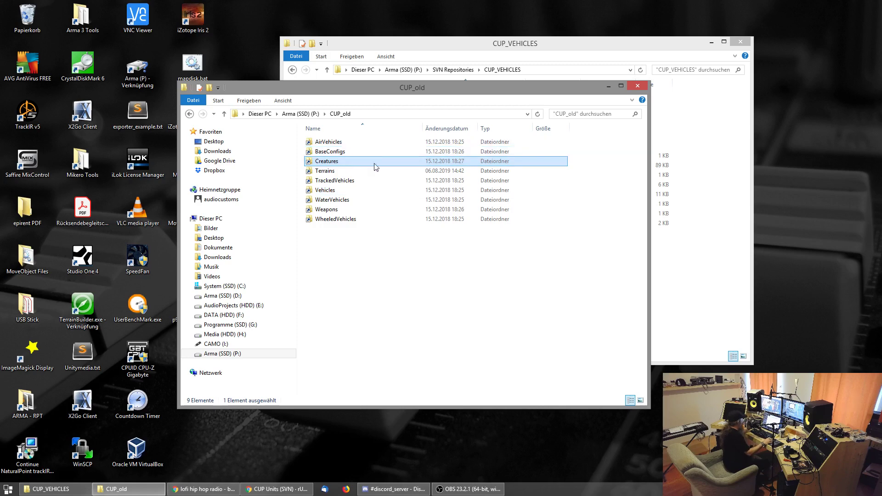
Return from CUP_old to the new CUP folder on the P: drive.
{"action": "key", "text": "alt+Up"}
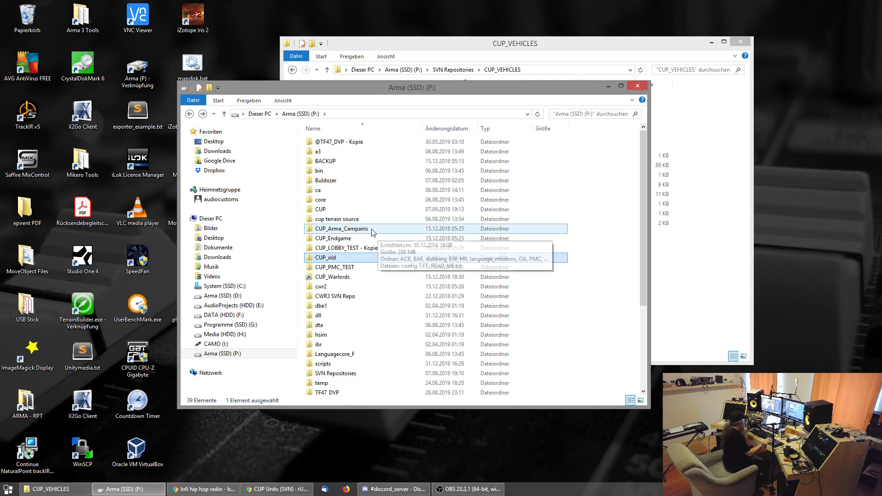
{"action": "left_click", "coordinate": [324, 210]}
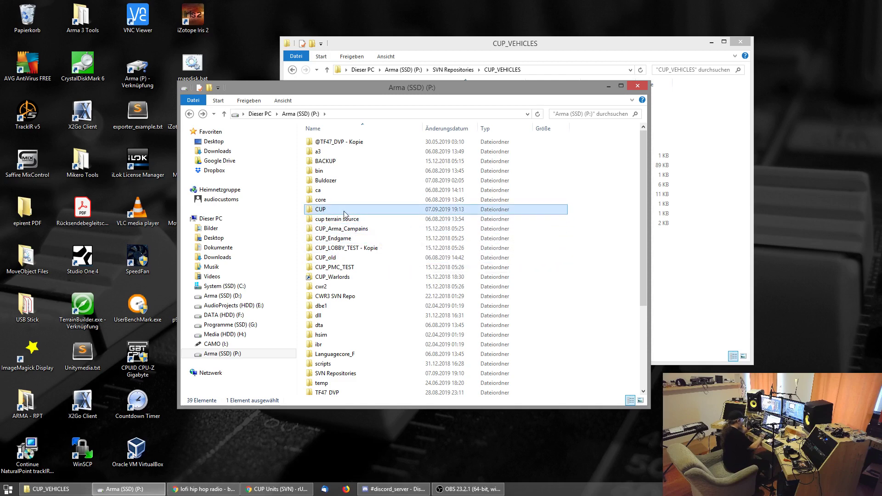
{"action": "double_click", "coordinate": [344, 212]}
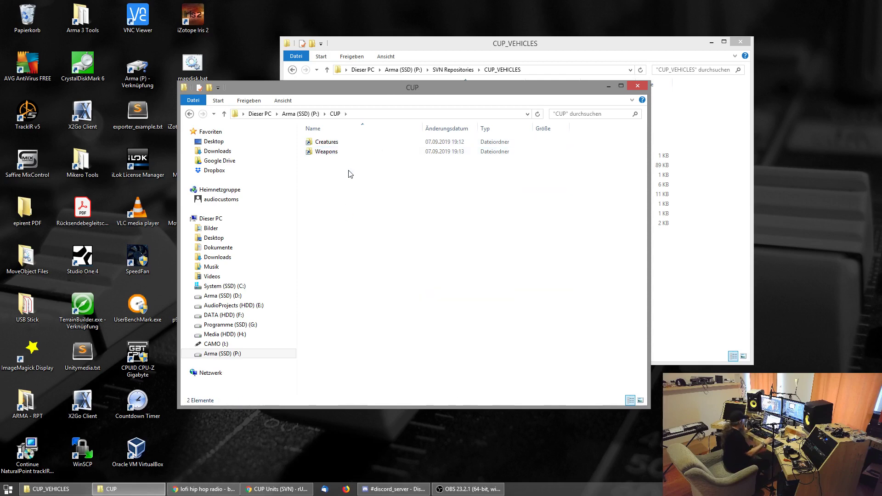
{"action": "key", "text": "alt+Up"}
{"action": "key", "text": "Return"}
Launch pboProject and set its source folder to P:\CUP\Creatures.
{"action": "key", "text": "super"}
{"action": "type", "text": "p"}
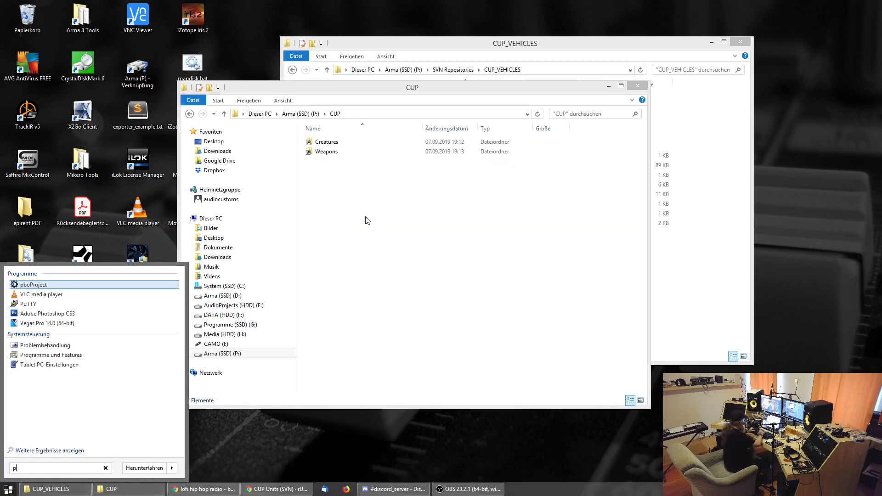
{"action": "key", "text": "Return"}
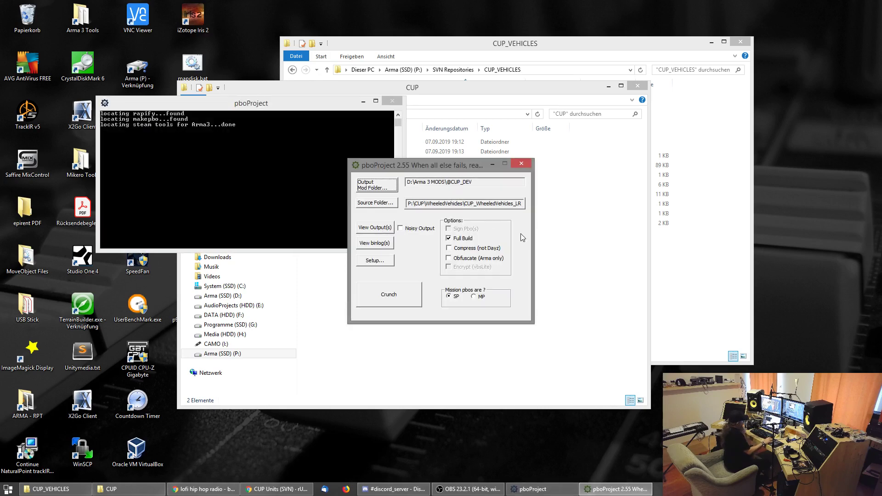
{"action": "left_click", "coordinate": [366, 202]}
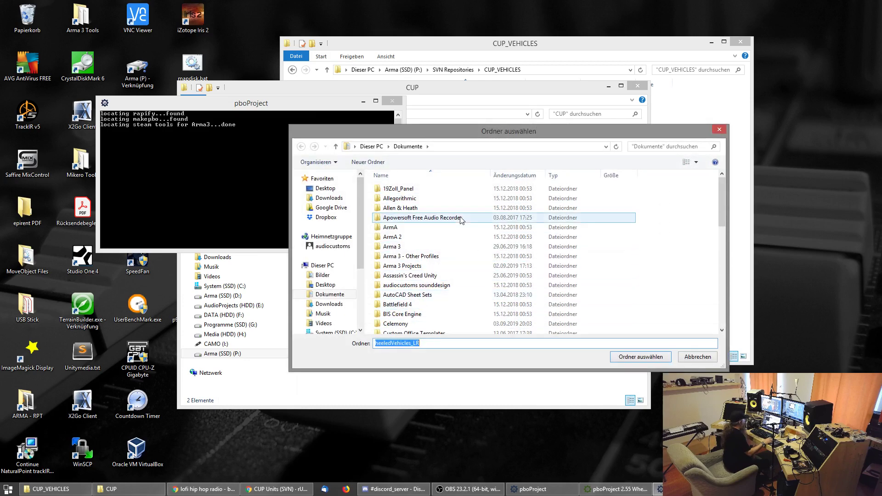
{"action": "scroll", "coordinate": [331, 253], "scroll_direction": "down", "scroll_amount": 4}
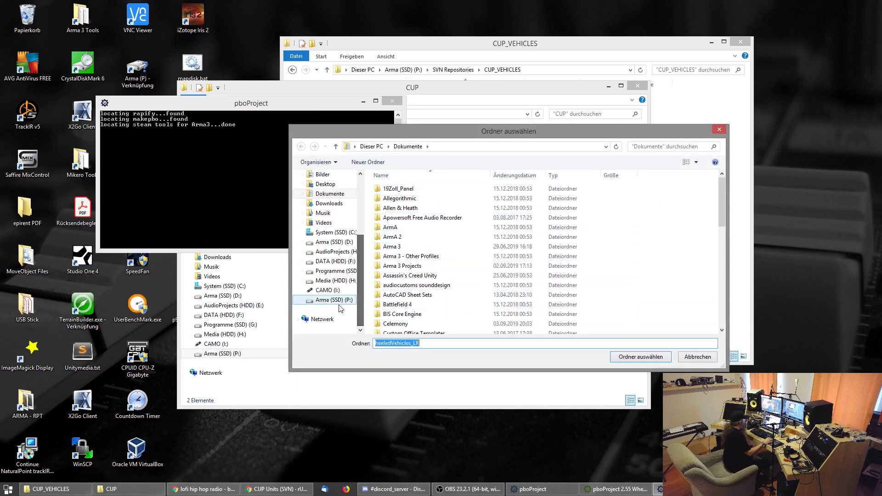
{"action": "left_click", "coordinate": [333, 300]}
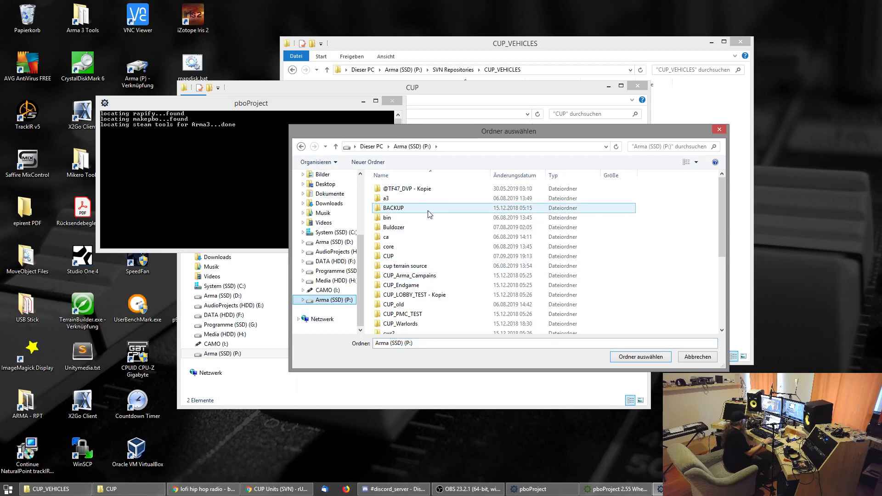
{"action": "left_click", "coordinate": [394, 259]}
{"action": "double_click", "coordinate": [394, 259]}
{"action": "left_click", "coordinate": [406, 191]}
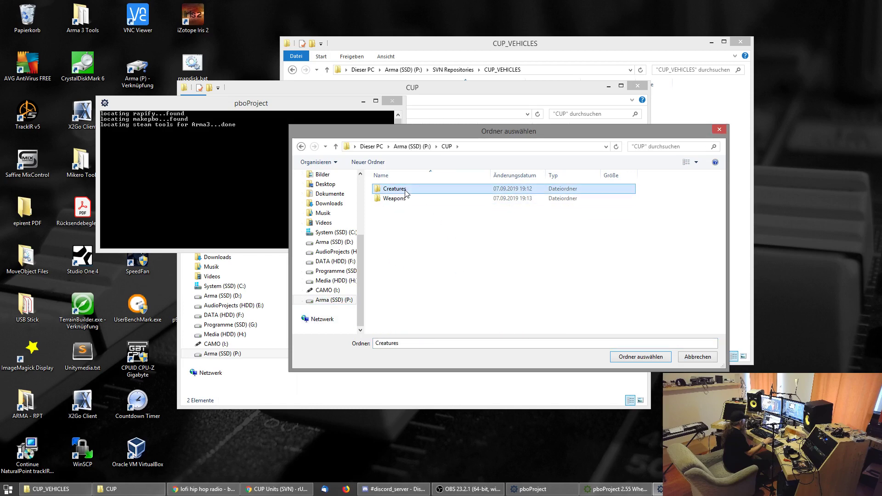
{"action": "left_click", "coordinate": [640, 358]}
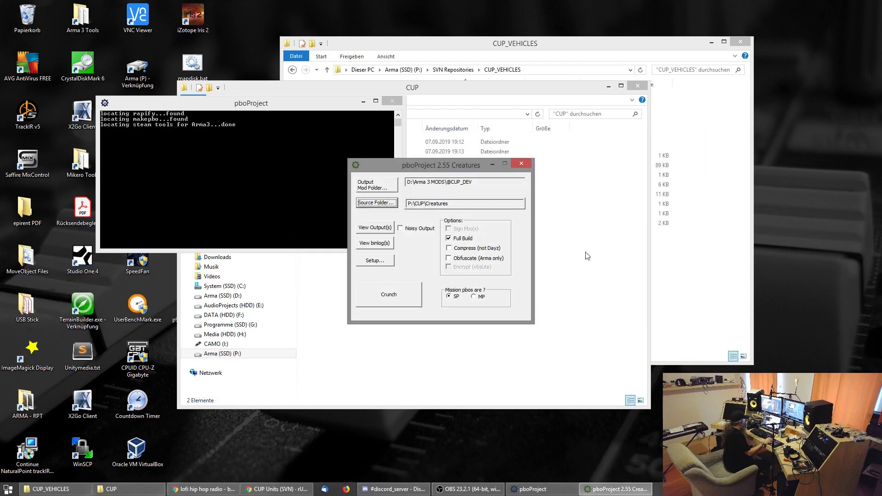
Turn off the Full Build option and start crunching the Creatures source folder.
{"action": "left_click", "coordinate": [462, 239]}
{"action": "left_click", "coordinate": [389, 295]}
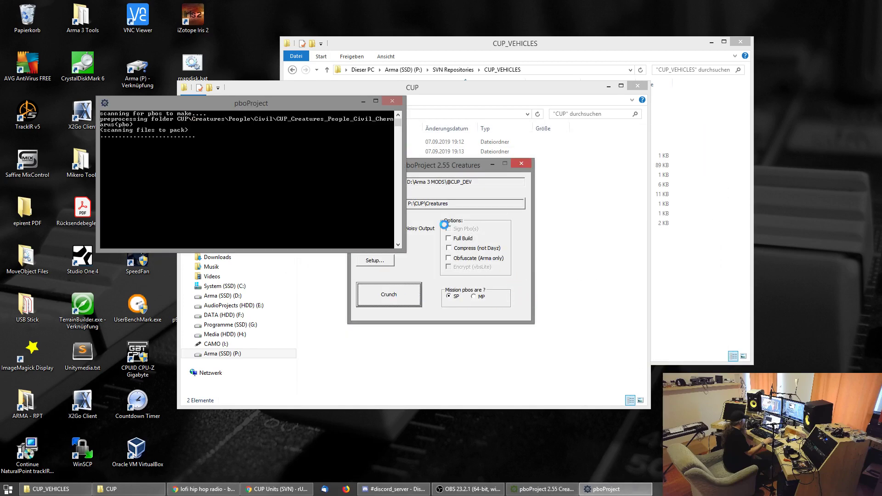